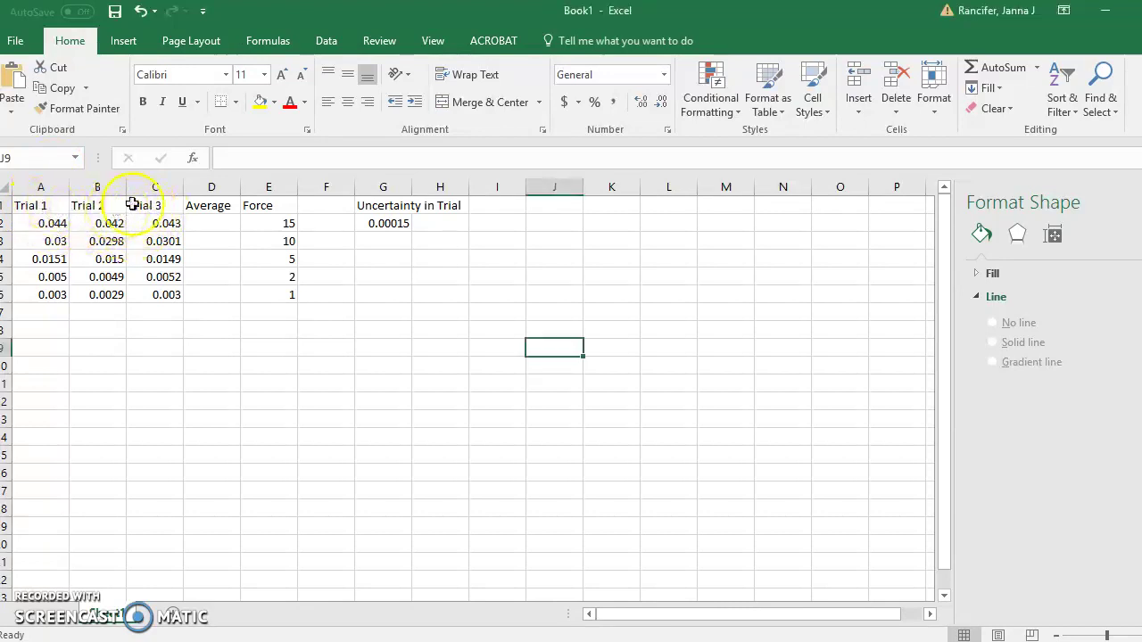
Clear the existing formula from cell G2 under the Uncertainty in Trial heading.
left_click(198, 204)
left_click(276, 204)
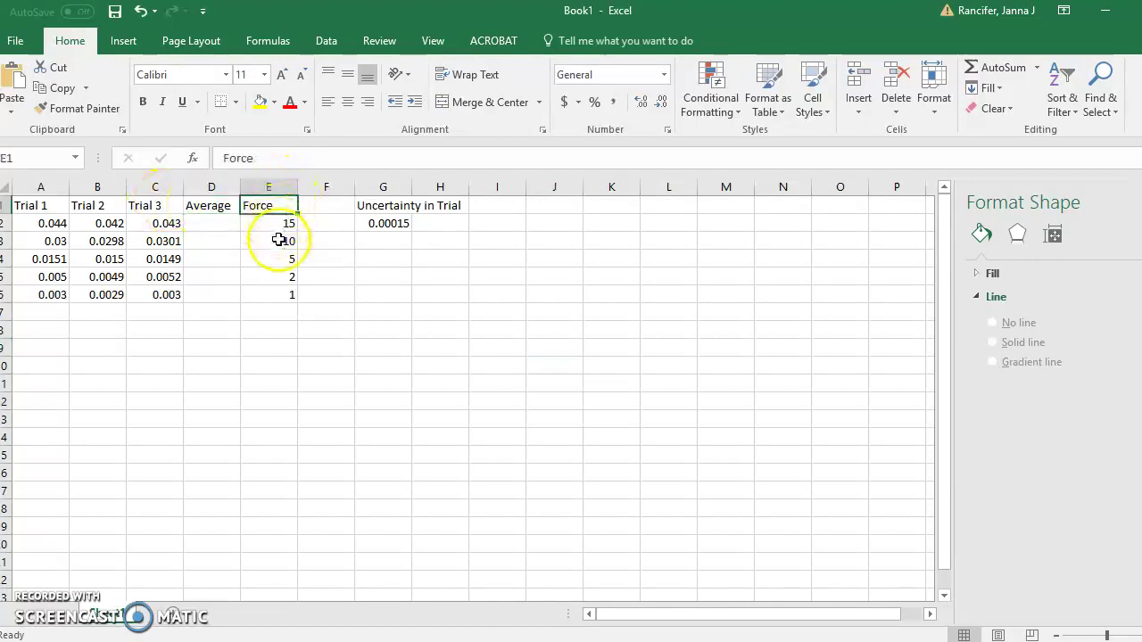
left_click(403, 223)
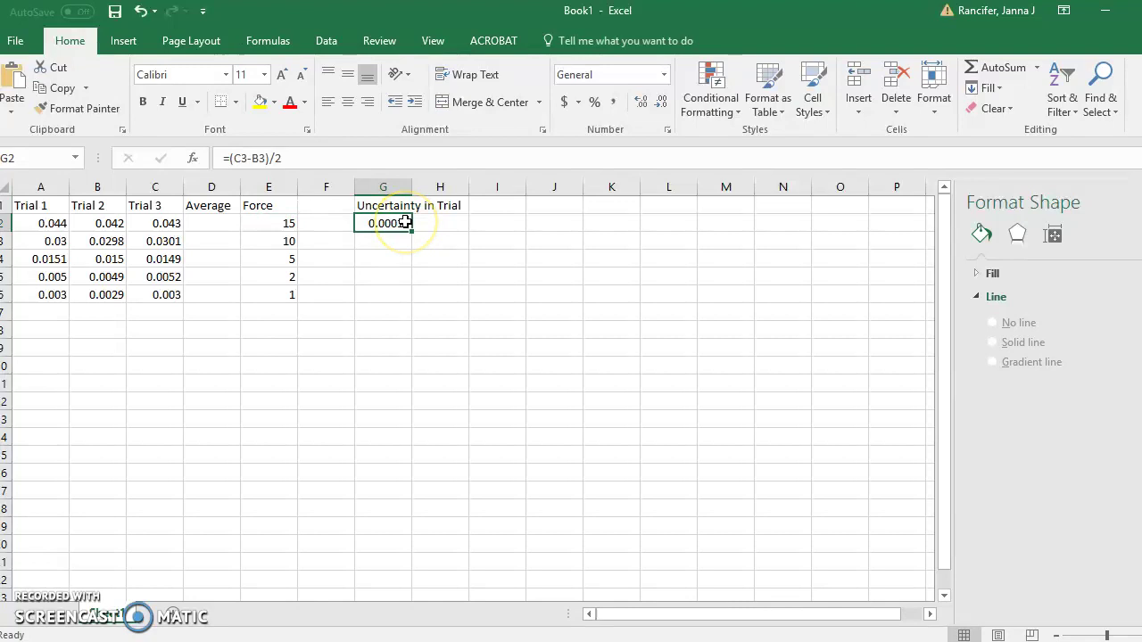
left_click(379, 203)
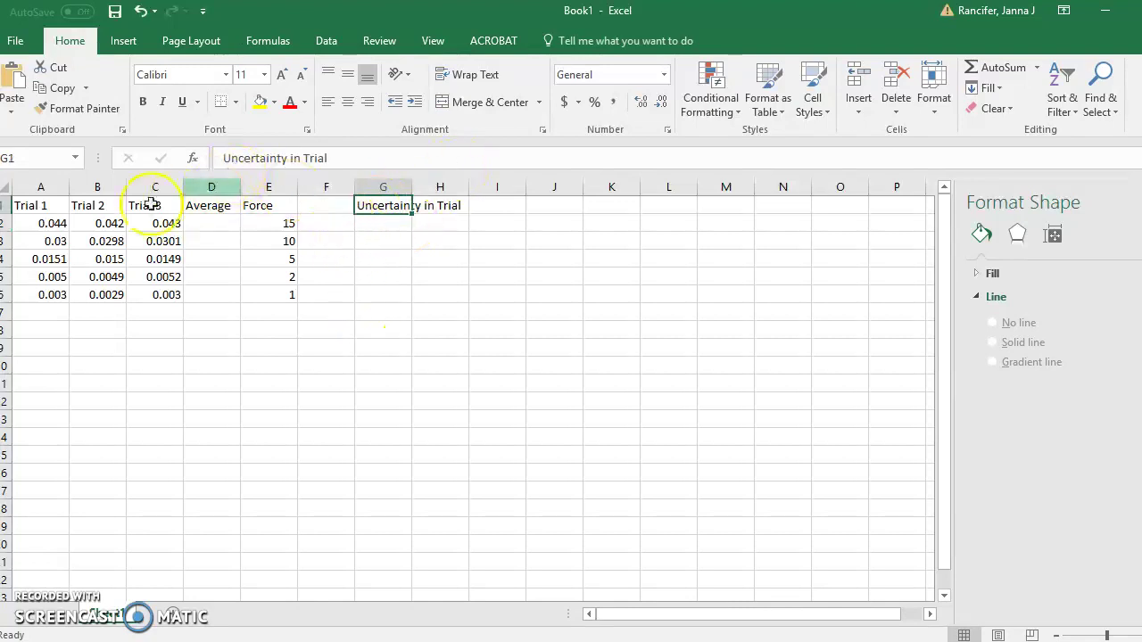
Enter =AVERAGE(A2:C2) in cell D2 to average the three trials of the first data row.
left_click(223, 229)
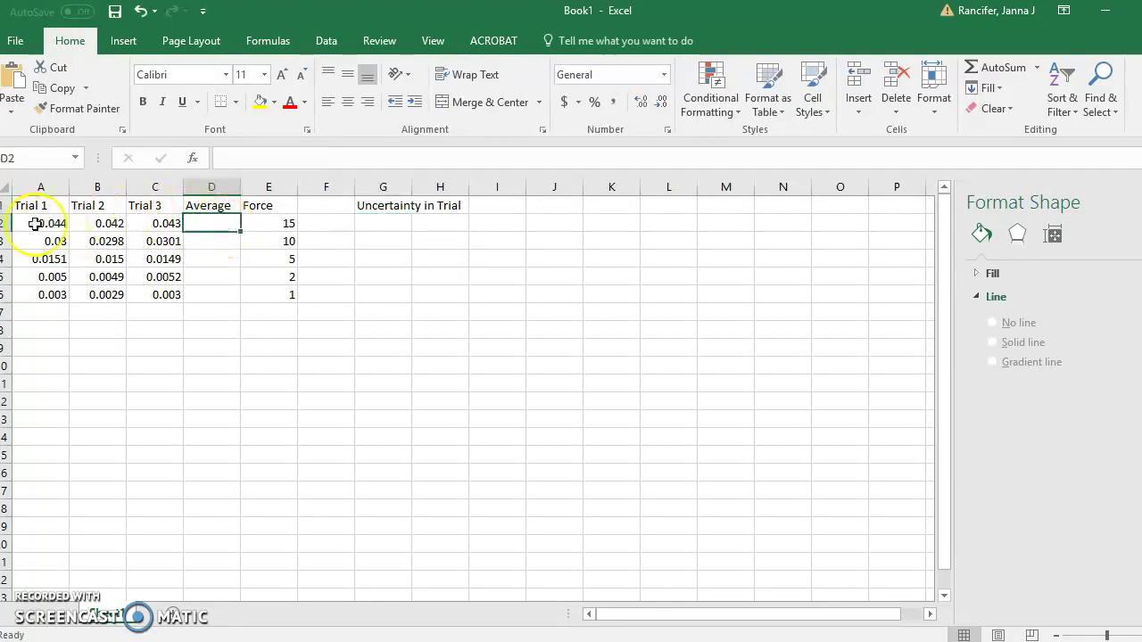
left_click(218, 226)
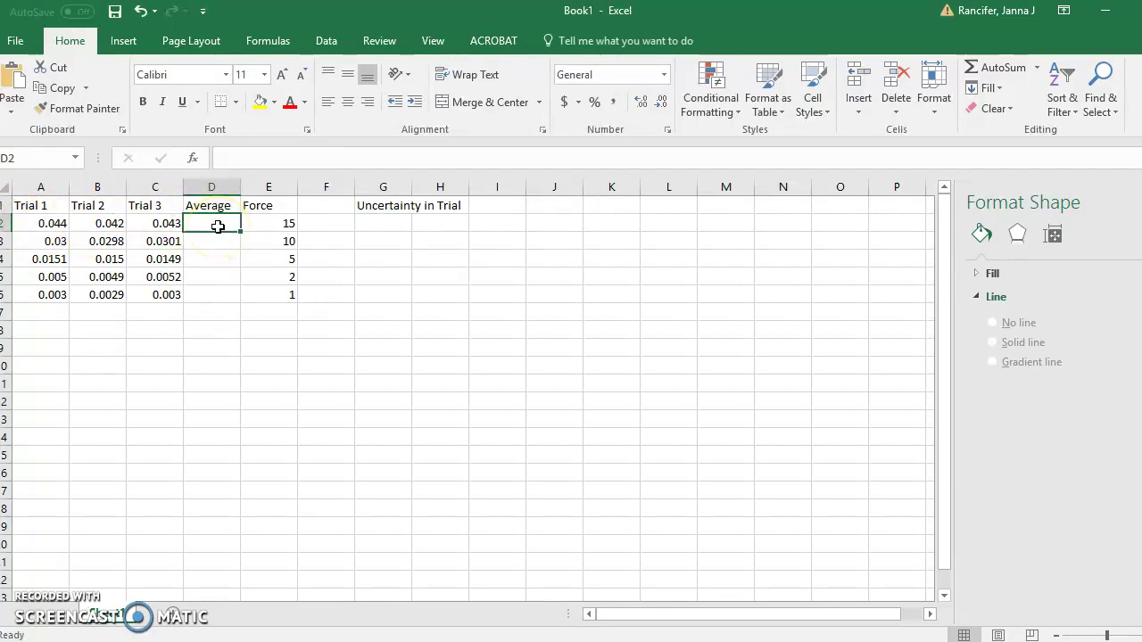
type("=")
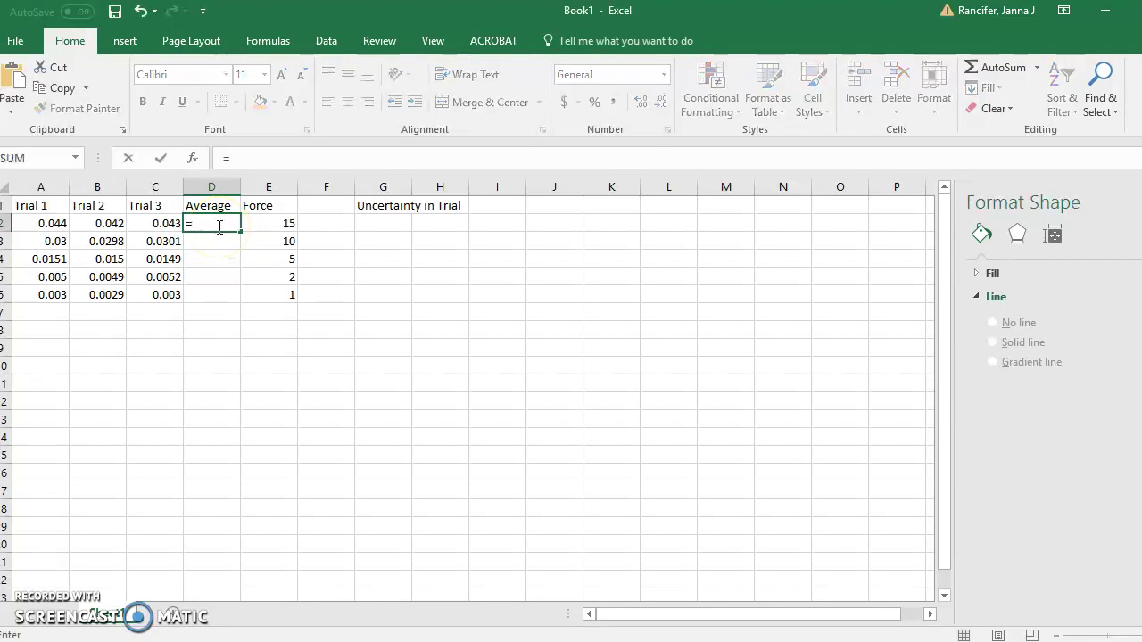
type("average(")
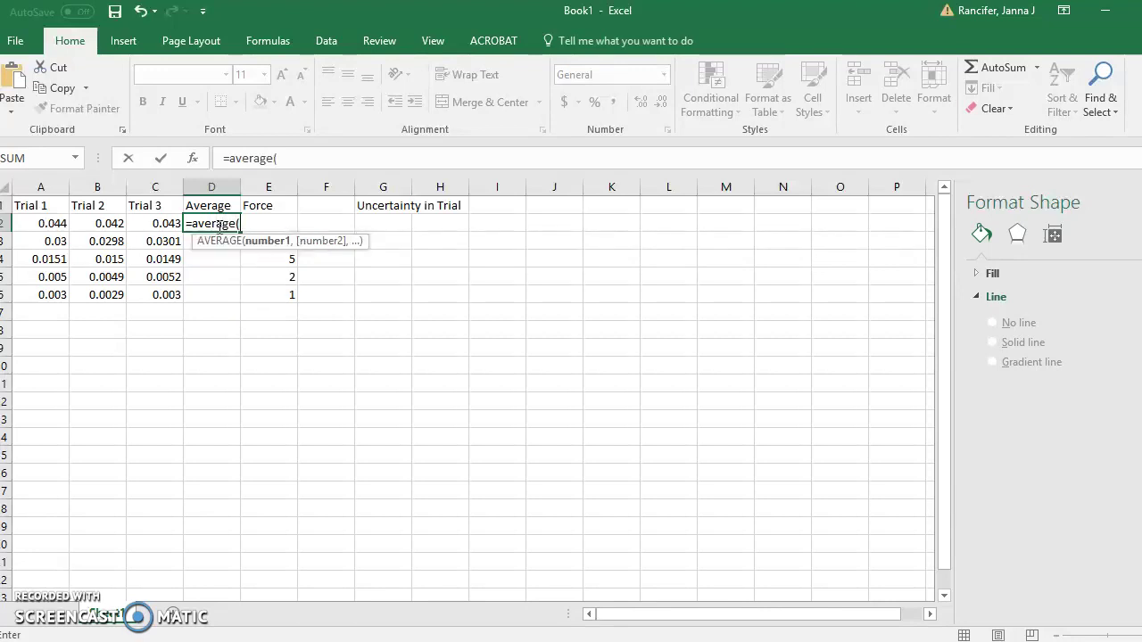
left_click(45, 222)
left_click_drag(45, 222, 148, 222)
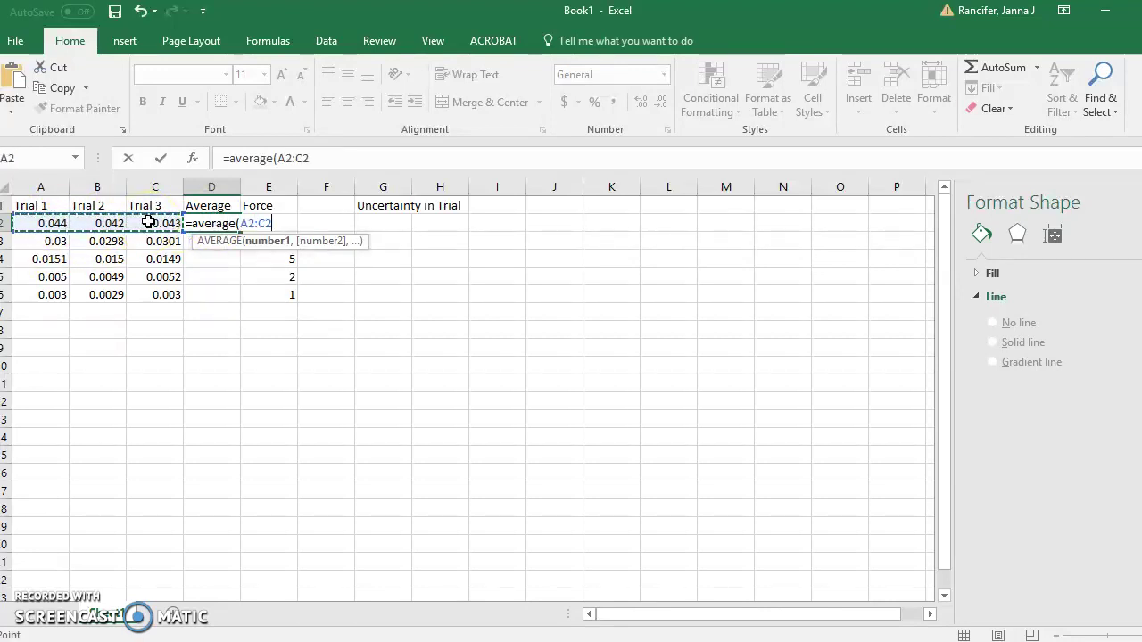
type(")")
key("Return")
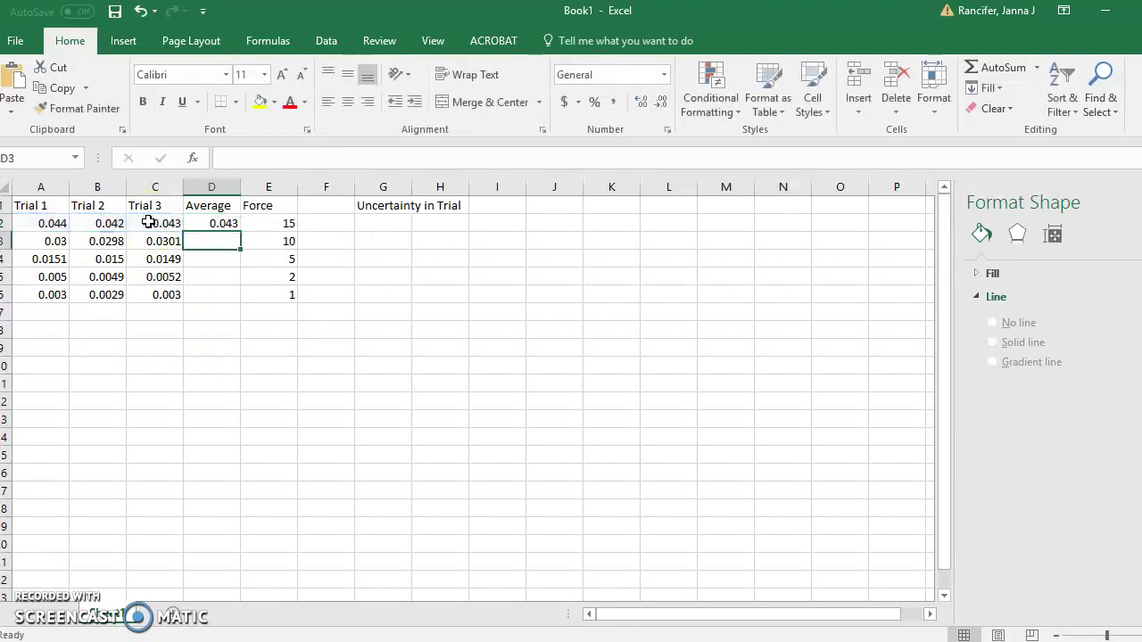
Fill the average formula from D2 down through D6.
left_click(220, 223)
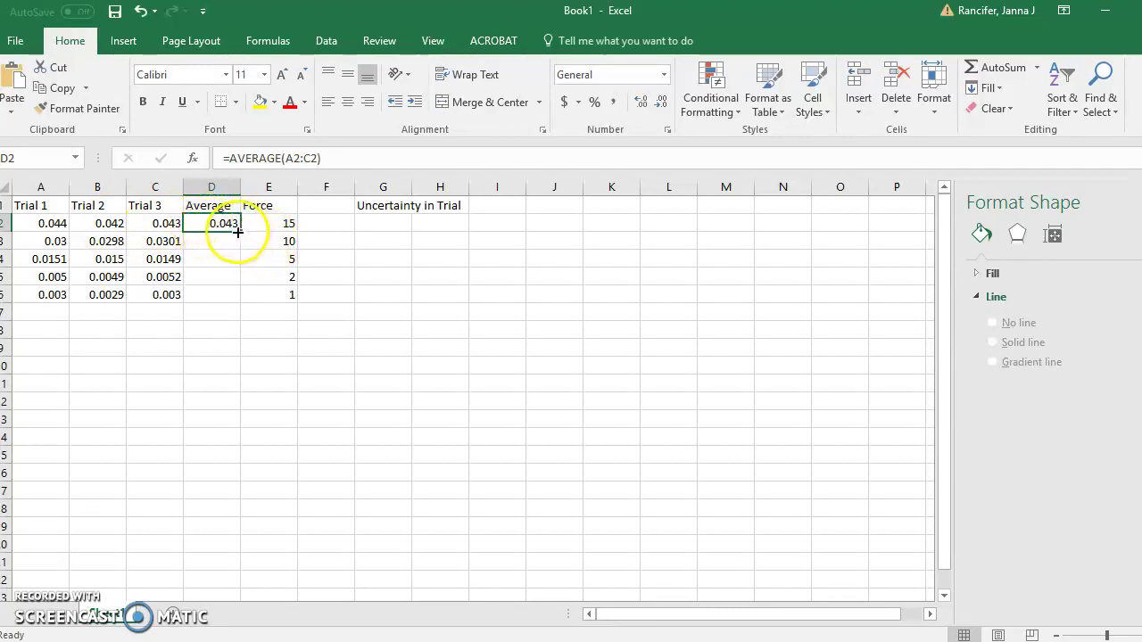
left_click_drag(239, 231, 245, 300)
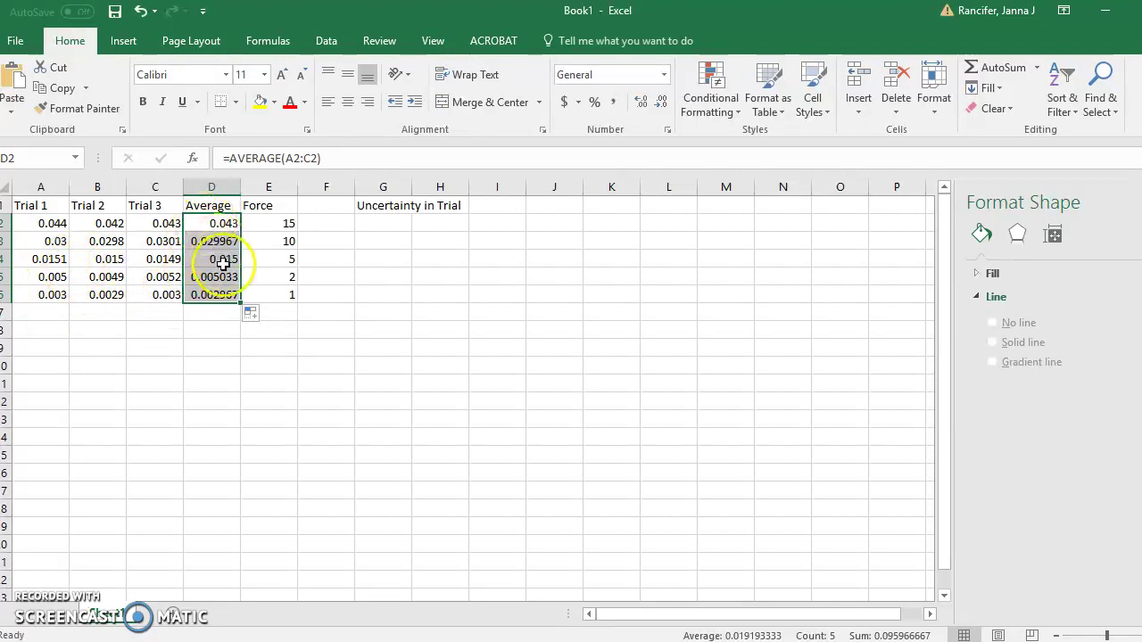
left_click(367, 259)
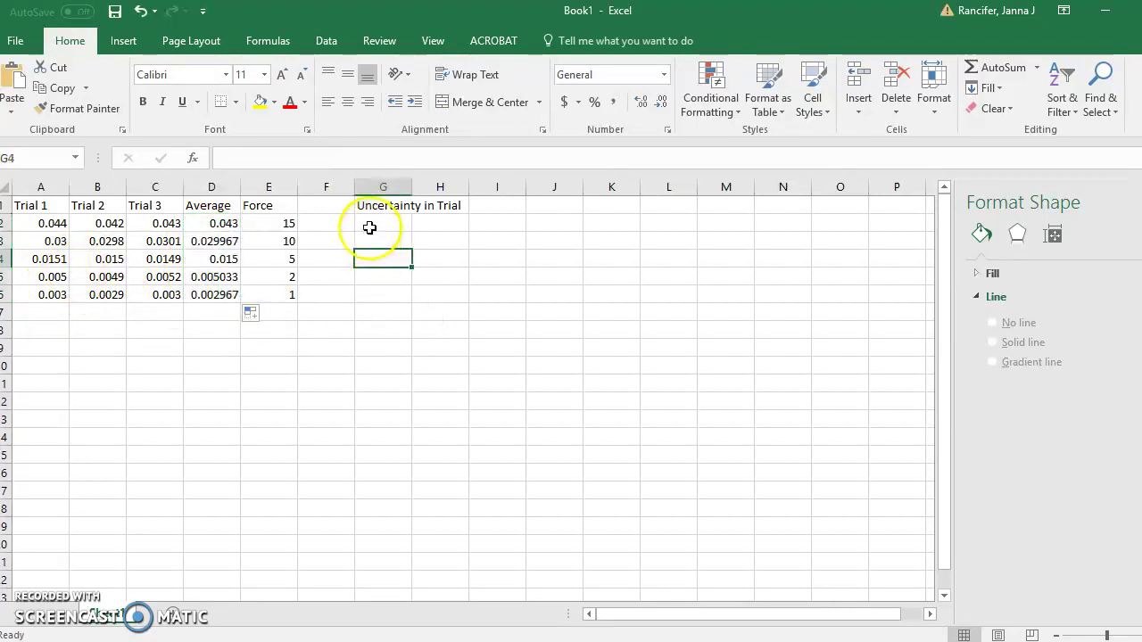
Enter the uncertainty formula =(C3-B3)/2 in cell G2.
left_click(369, 218)
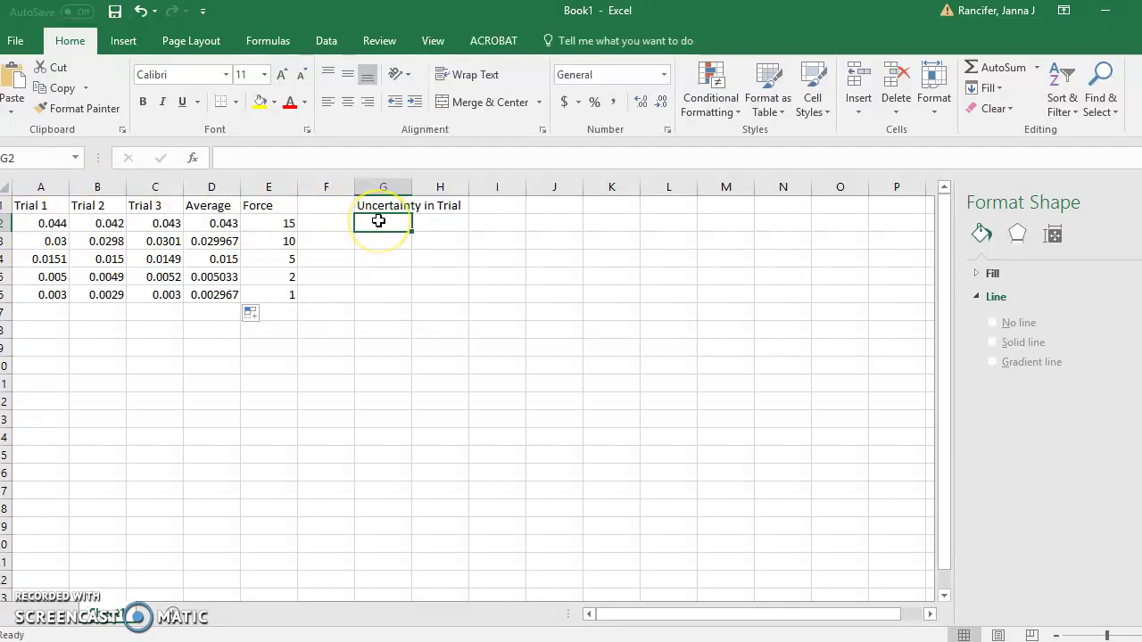
type("=(")
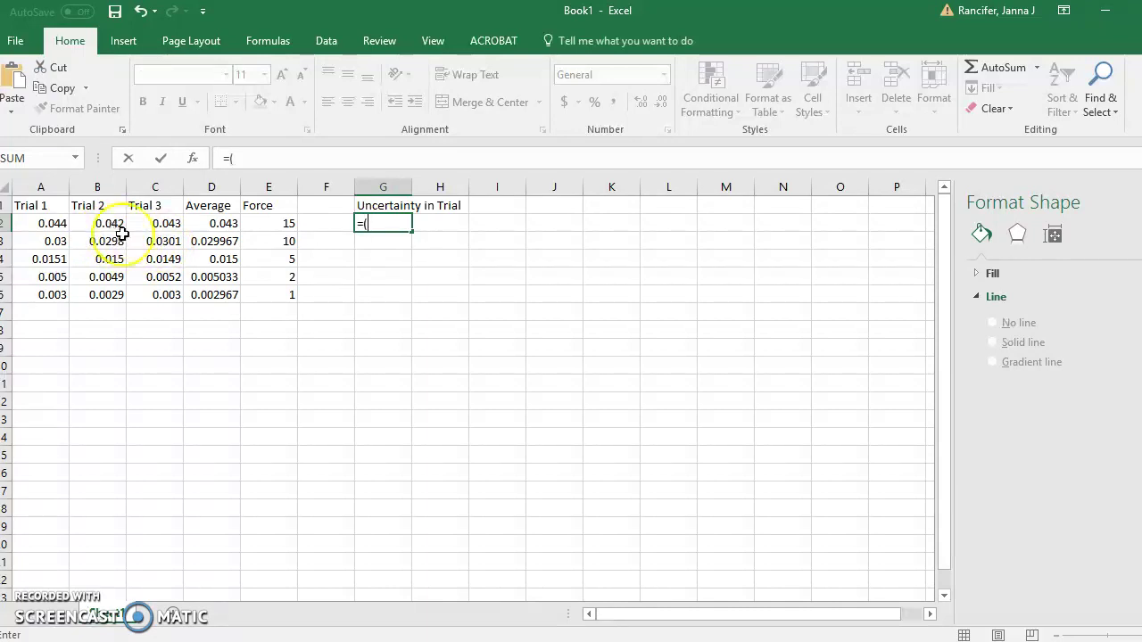
left_click(154, 243)
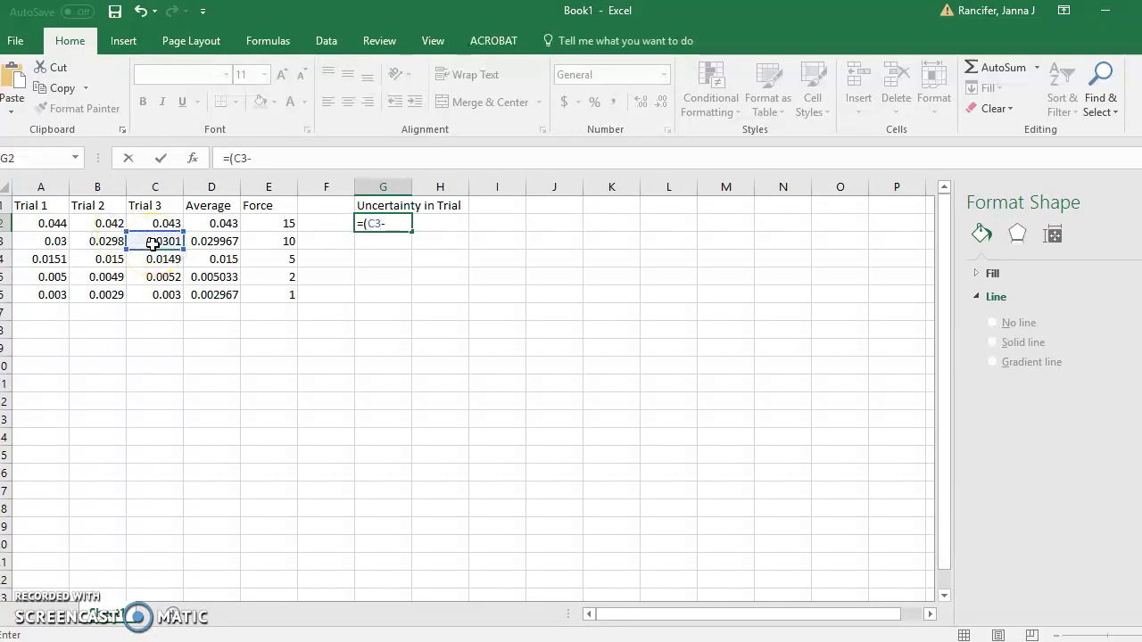
left_click(107, 239)
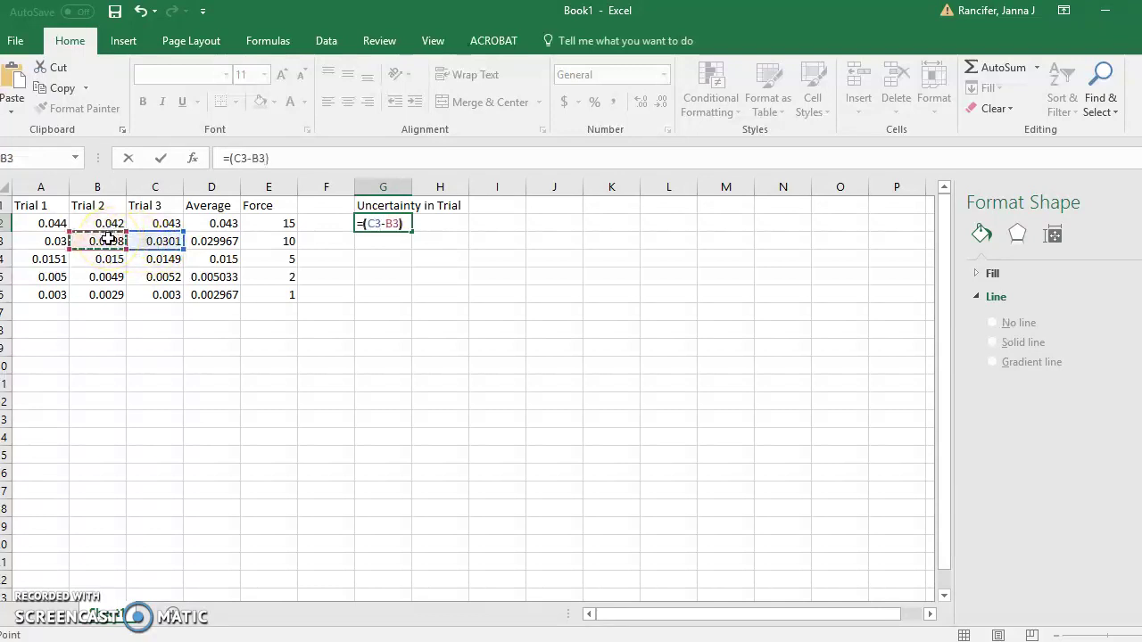
type(")/2")
key("Return")
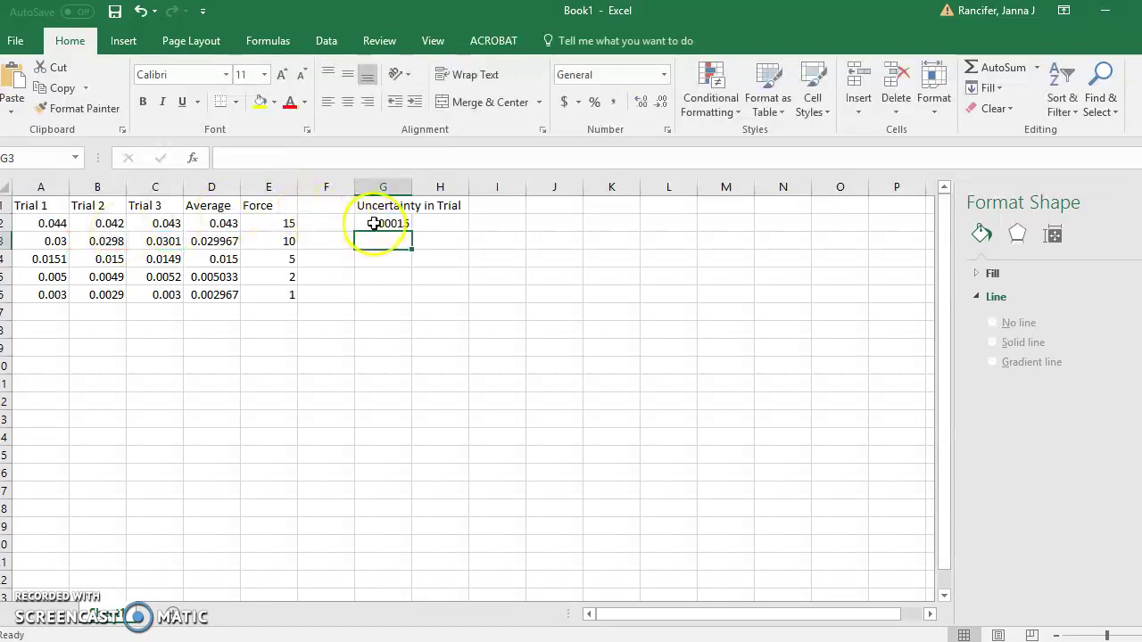
Insert a markers-only scatter chart on the sheet.
left_click(125, 41)
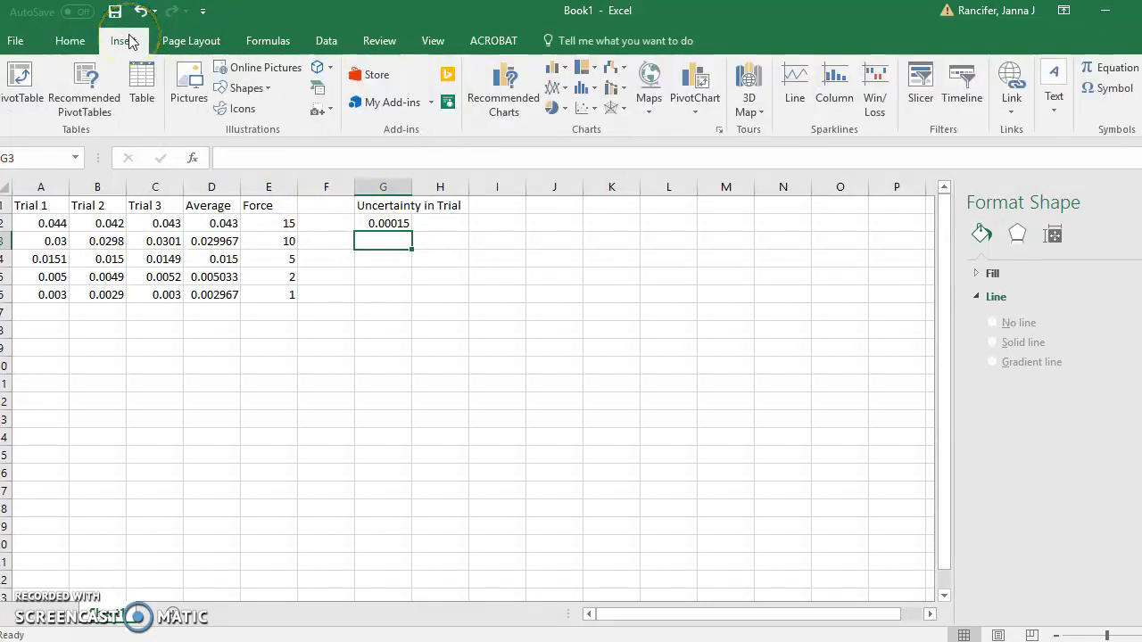
left_click(591, 108)
left_click(598, 163)
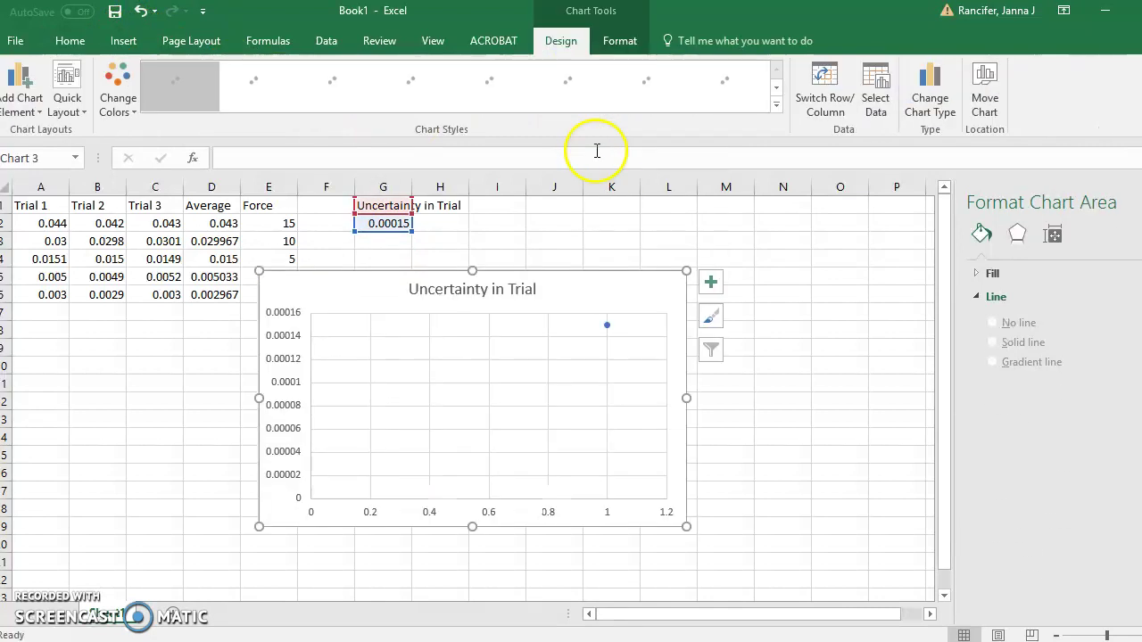
Add axis titles and a legend to the scatter chart.
left_click(709, 283)
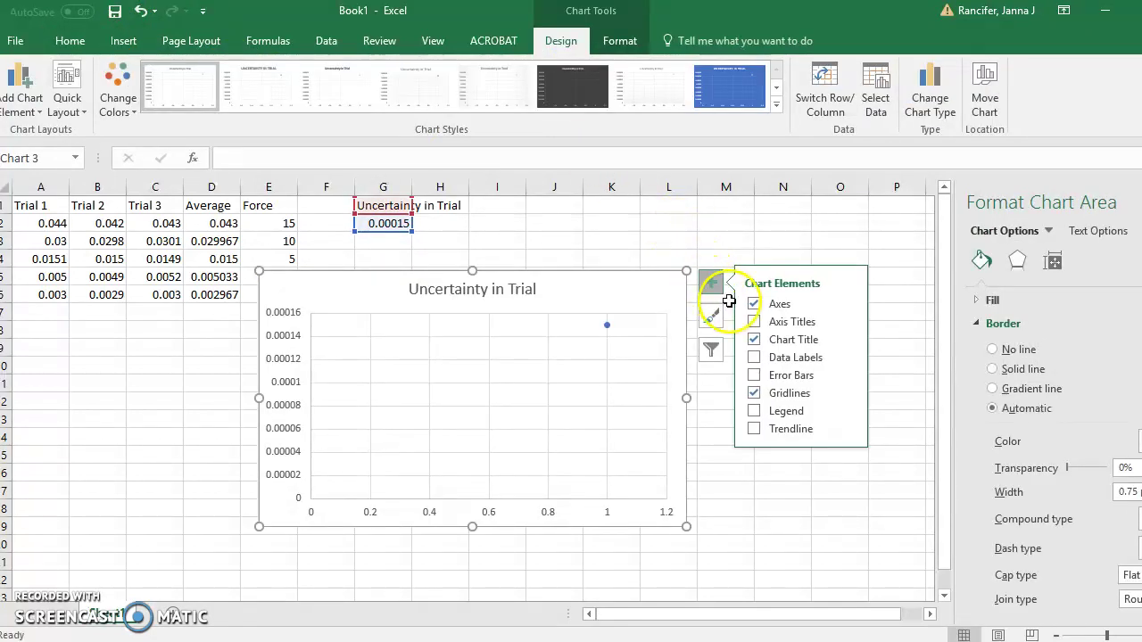
left_click(778, 322)
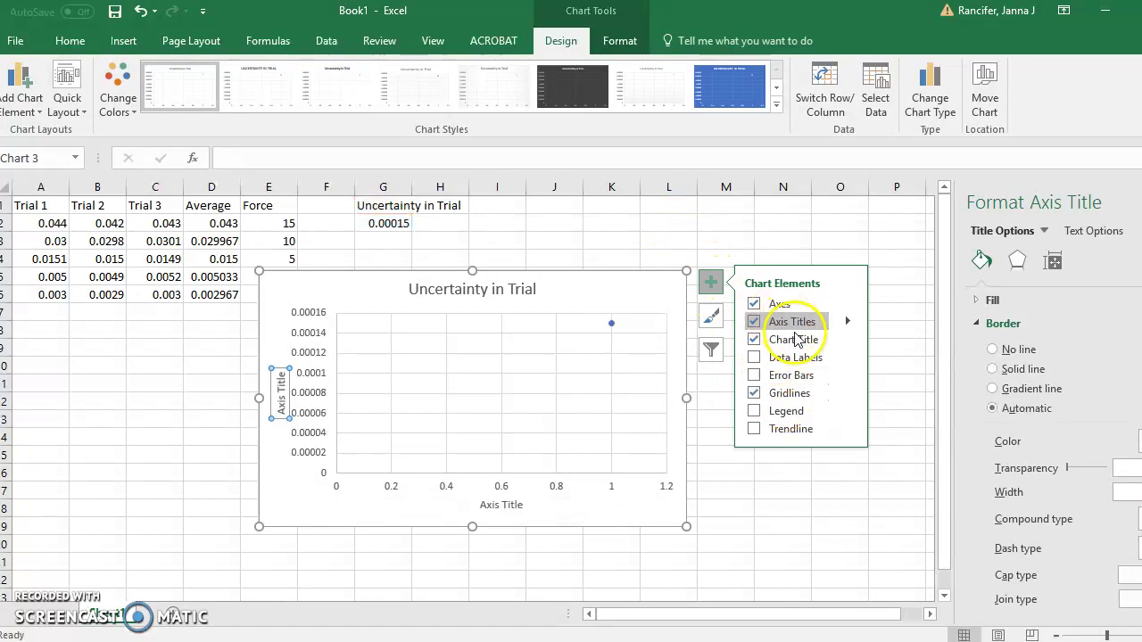
left_click(794, 412)
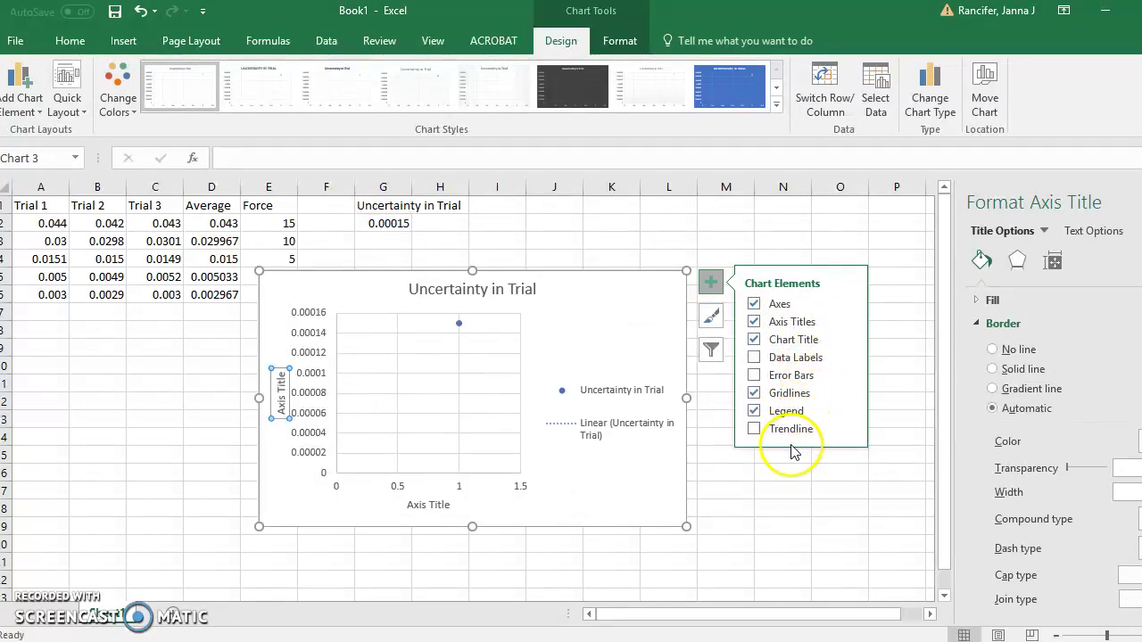
Remove the Uncertainty in Trial series from the chart's data source.
left_click(509, 287)
right_click(580, 293)
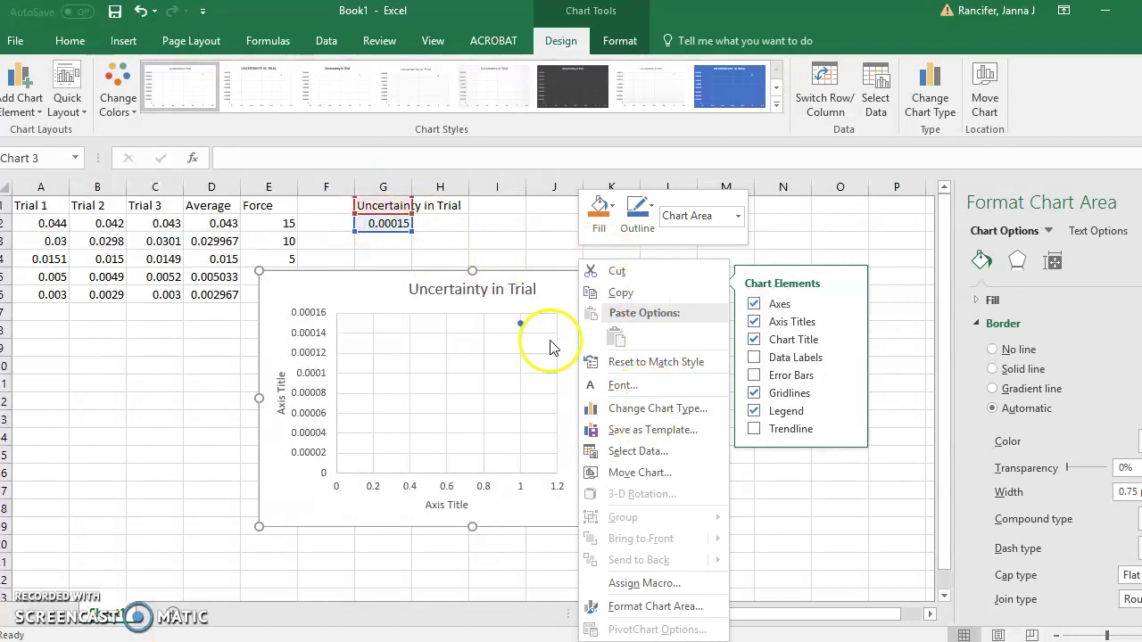
left_click(559, 306)
right_click(561, 306)
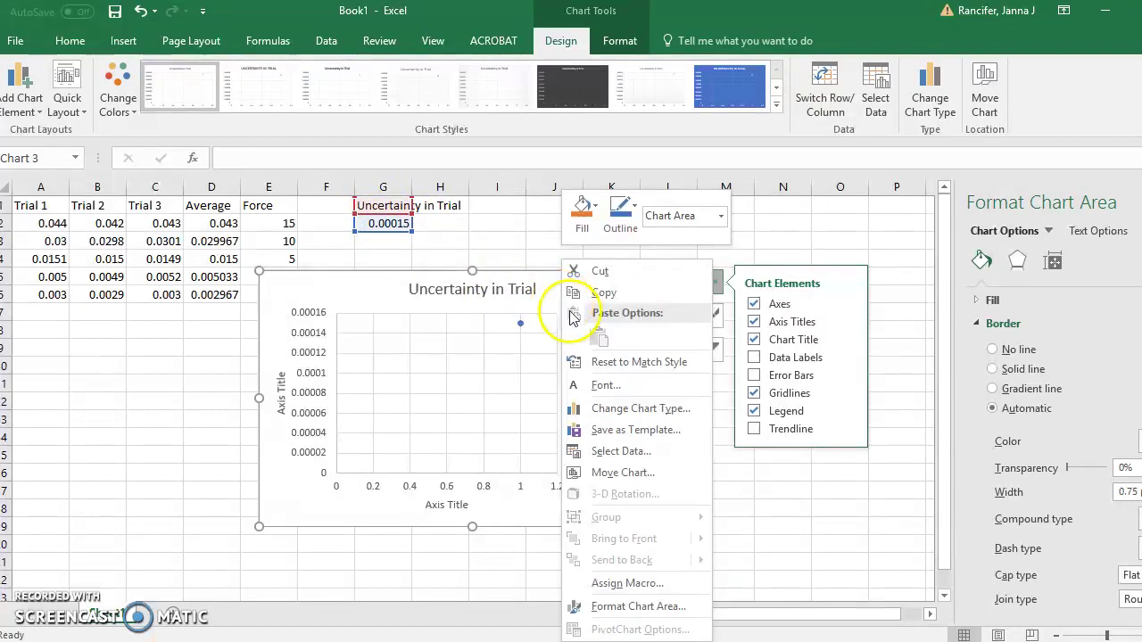
left_click(629, 452)
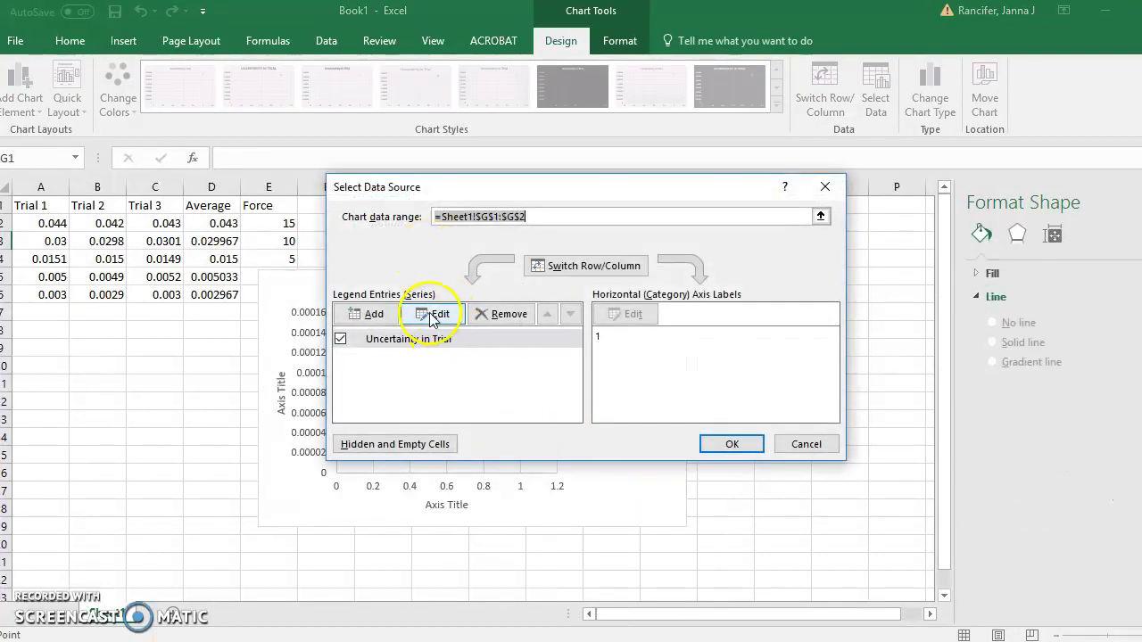
left_click(487, 314)
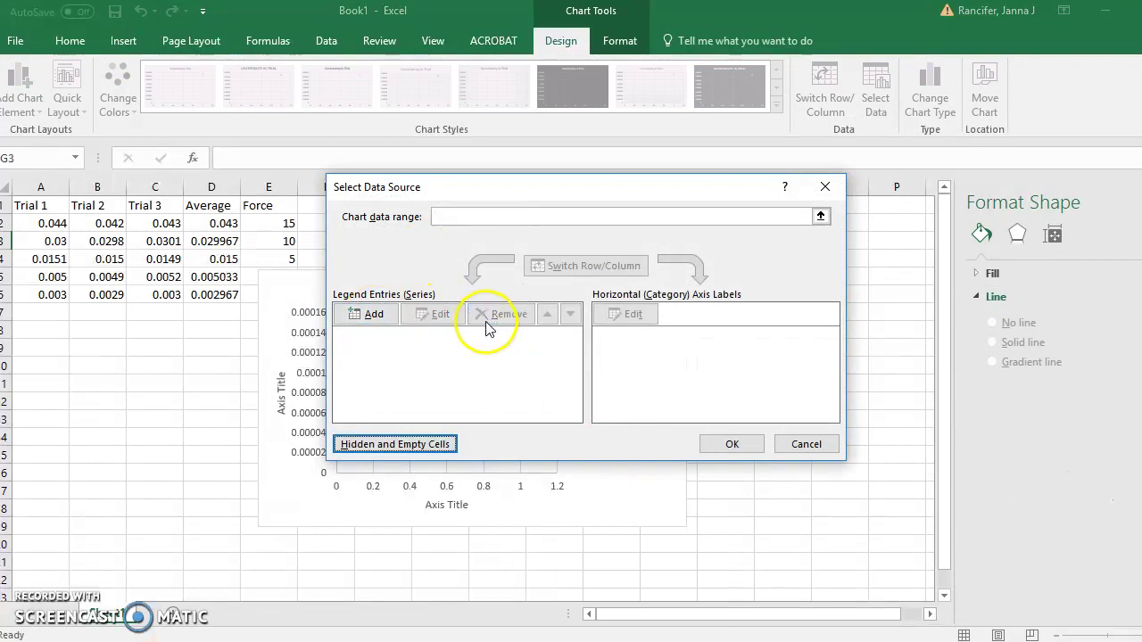
Add a series named "Displacement vs Force" with X values E2:E6 and Y values D2:D6 to the chart.
left_click(368, 317)
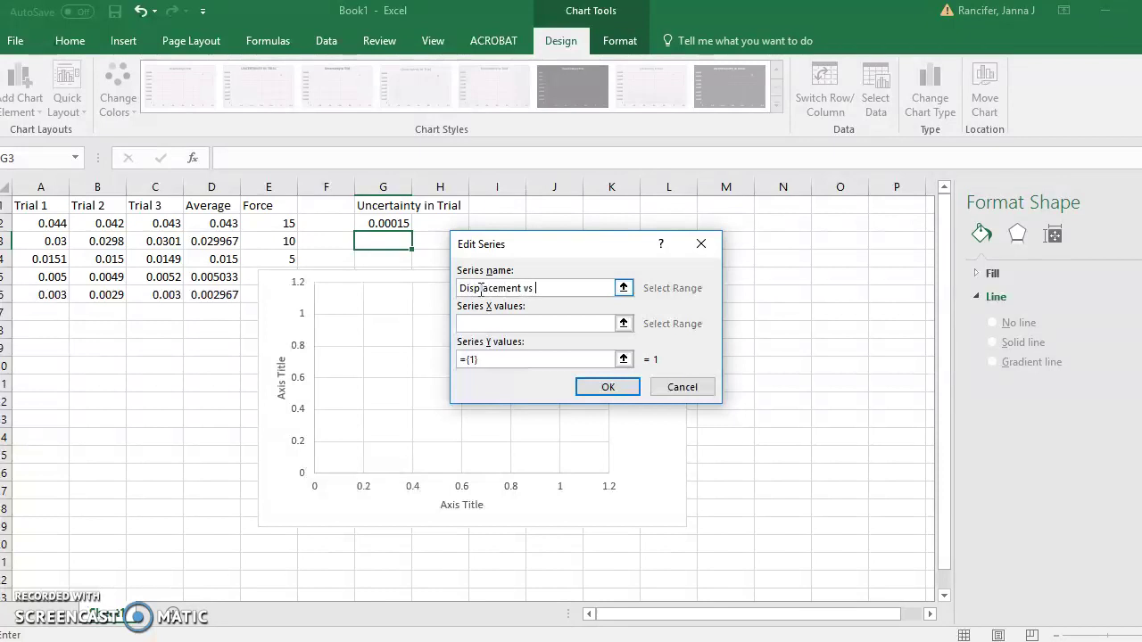
left_click(496, 324)
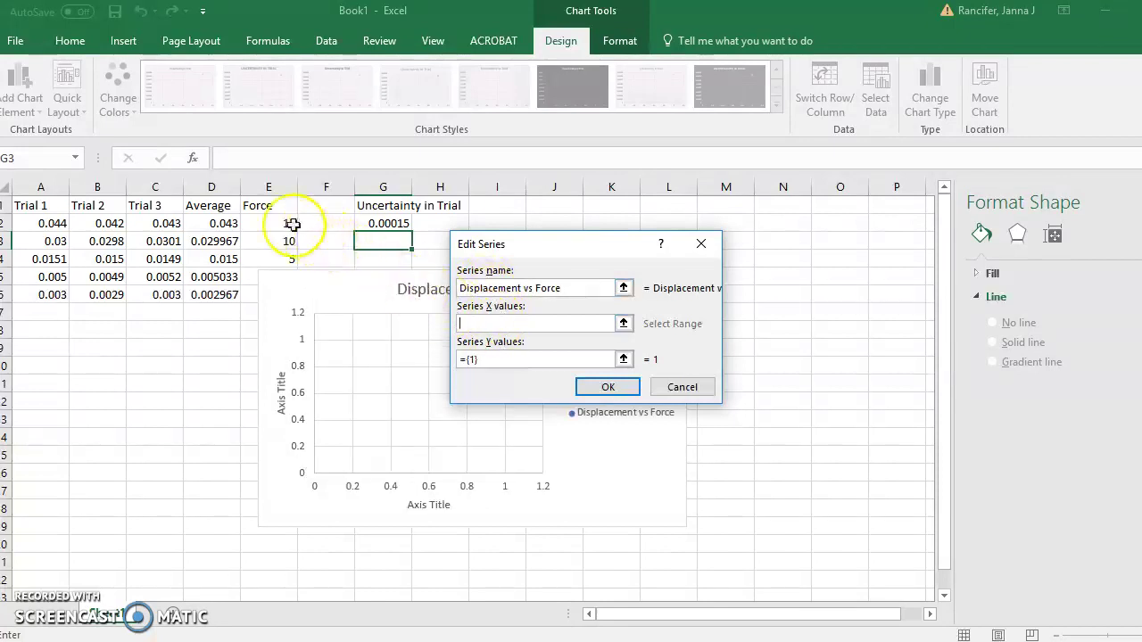
left_click_drag(291, 225, 293, 296)
left_click(488, 360)
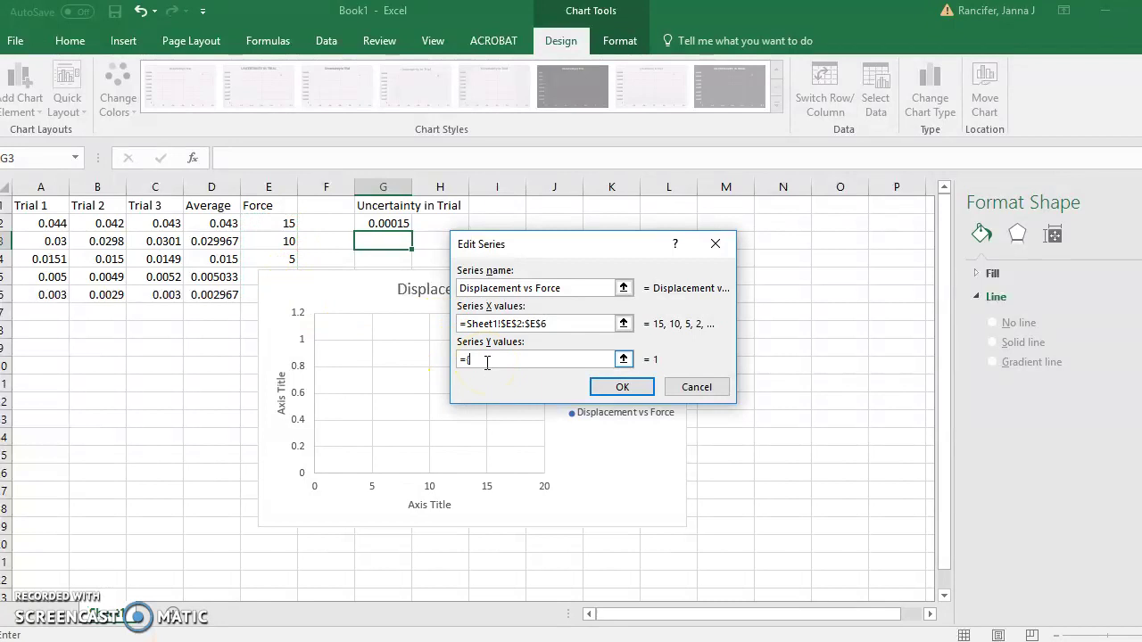
left_click_drag(206, 222, 223, 295)
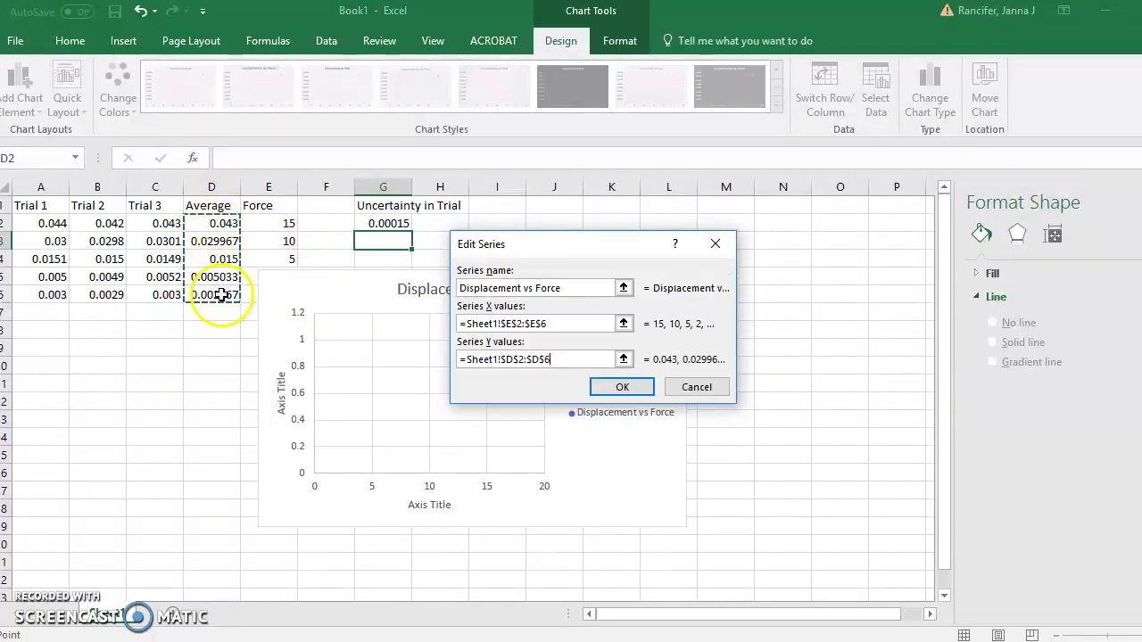
key("Return")
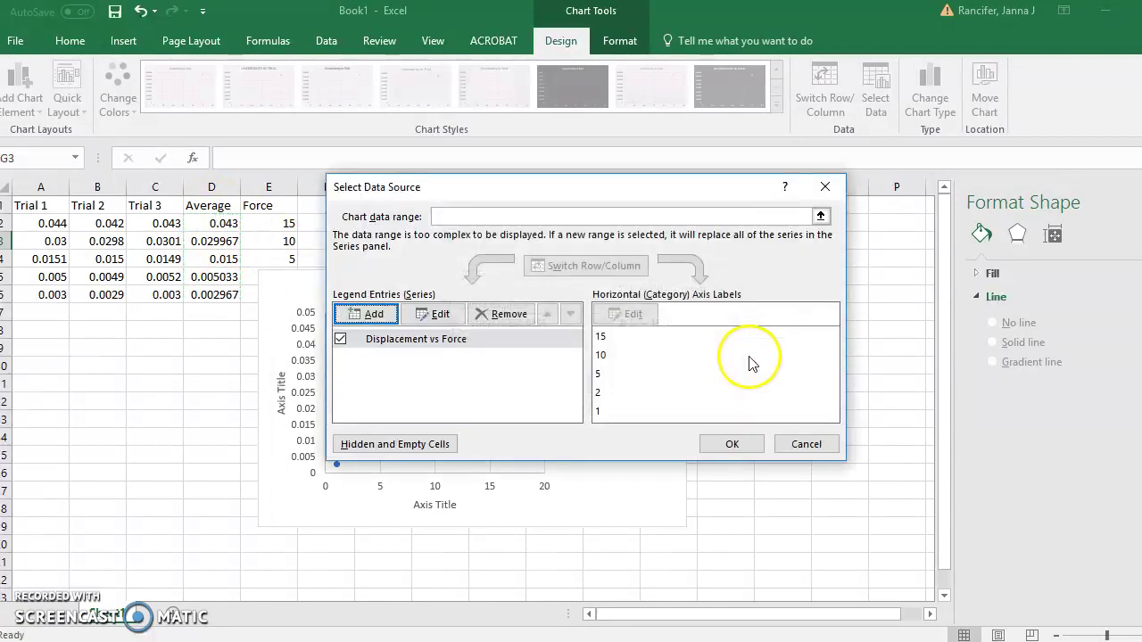
left_click(748, 448)
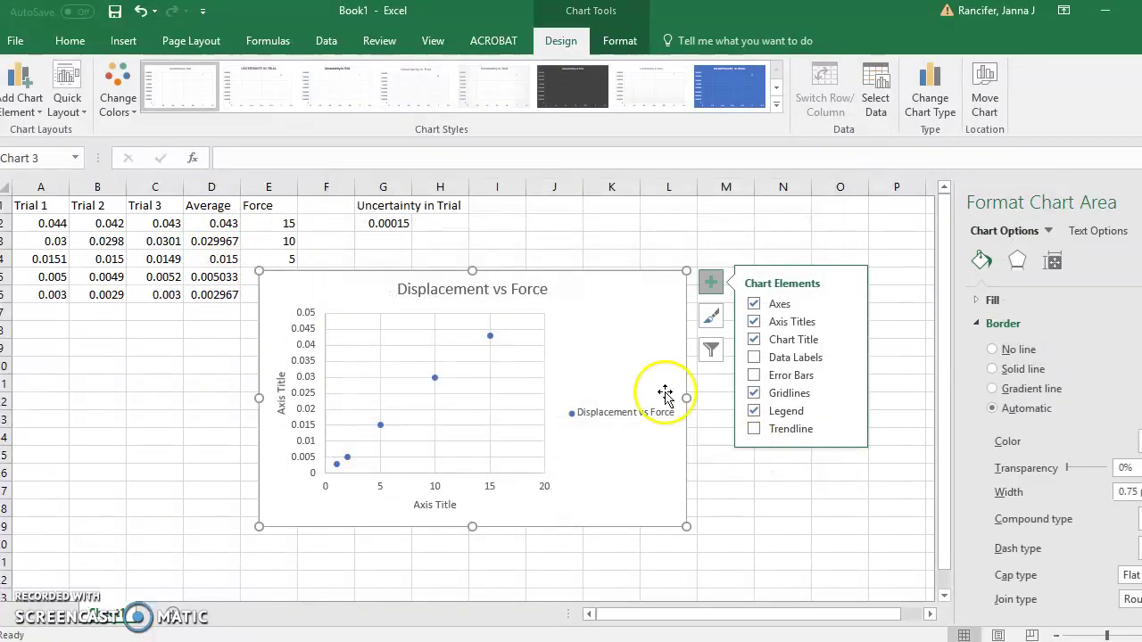
Set the chart's horizontal axis title to "Force / N".
left_click(431, 504)
double_click(431, 504)
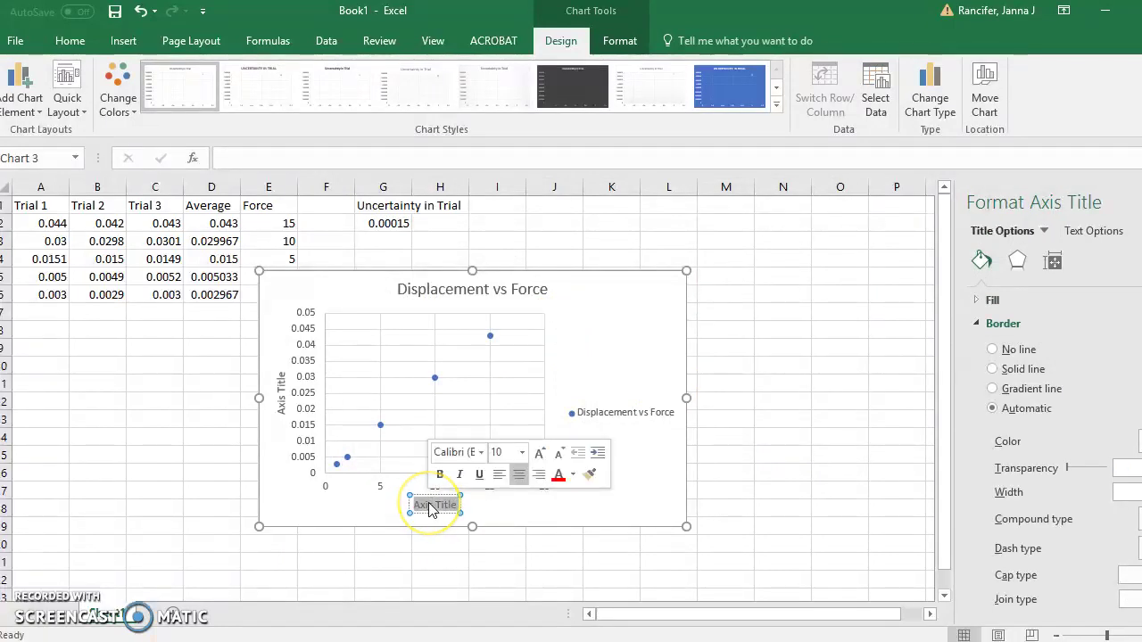
type("Force")
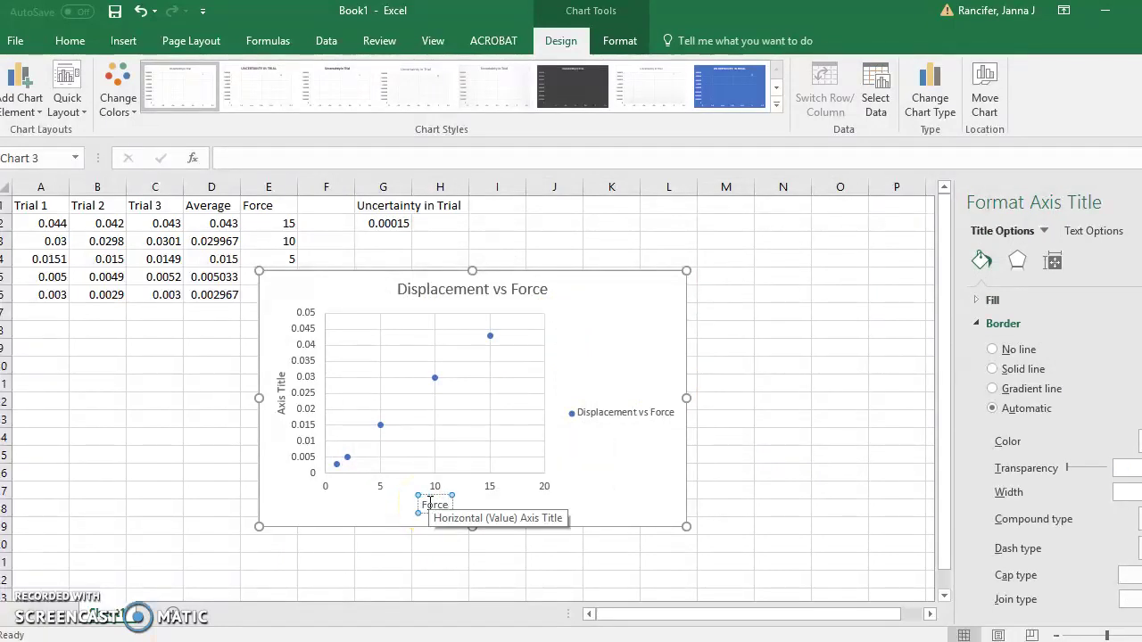
Set the chart's vertical axis title to "Average Displacment / m".
left_click(280, 387)
double_click(280, 383)
triple_click(281, 389)
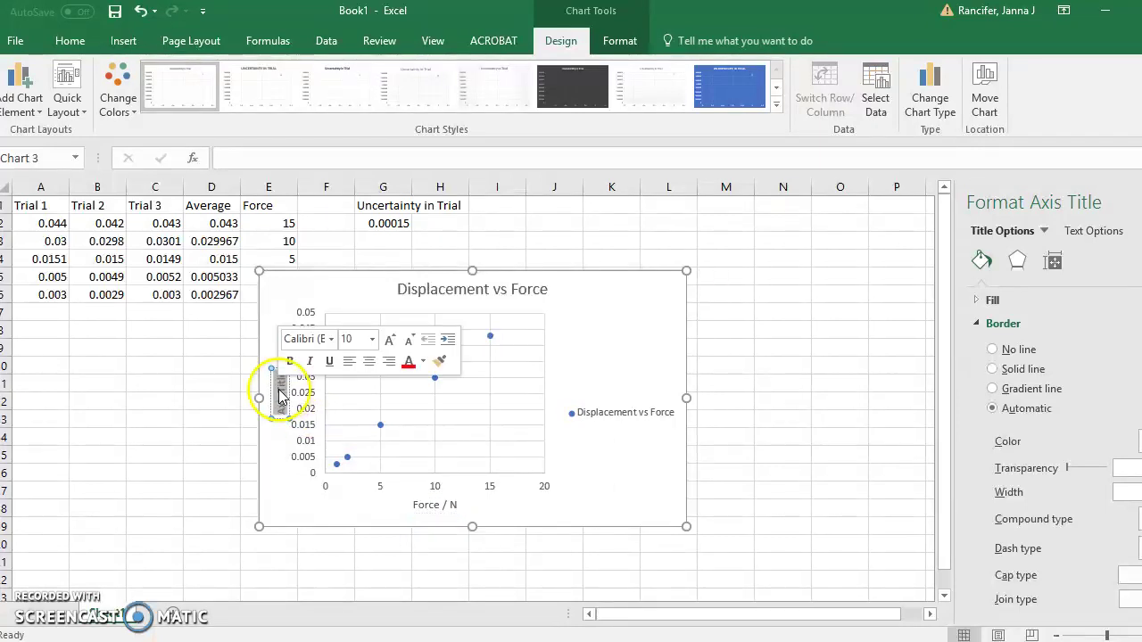
key("BackSpace")
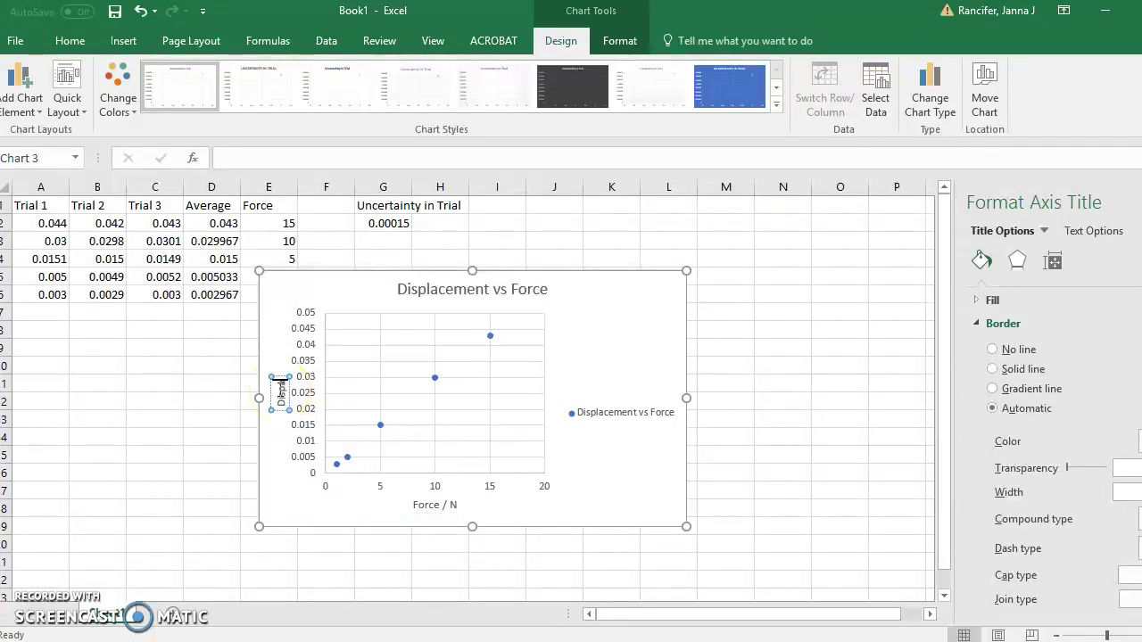
type("Displacement")
key("BackSpace")
key("BackSpace")
key("BackSpace")
key("BackSpace")
key("BackSpace")
type("Displalacement / m")
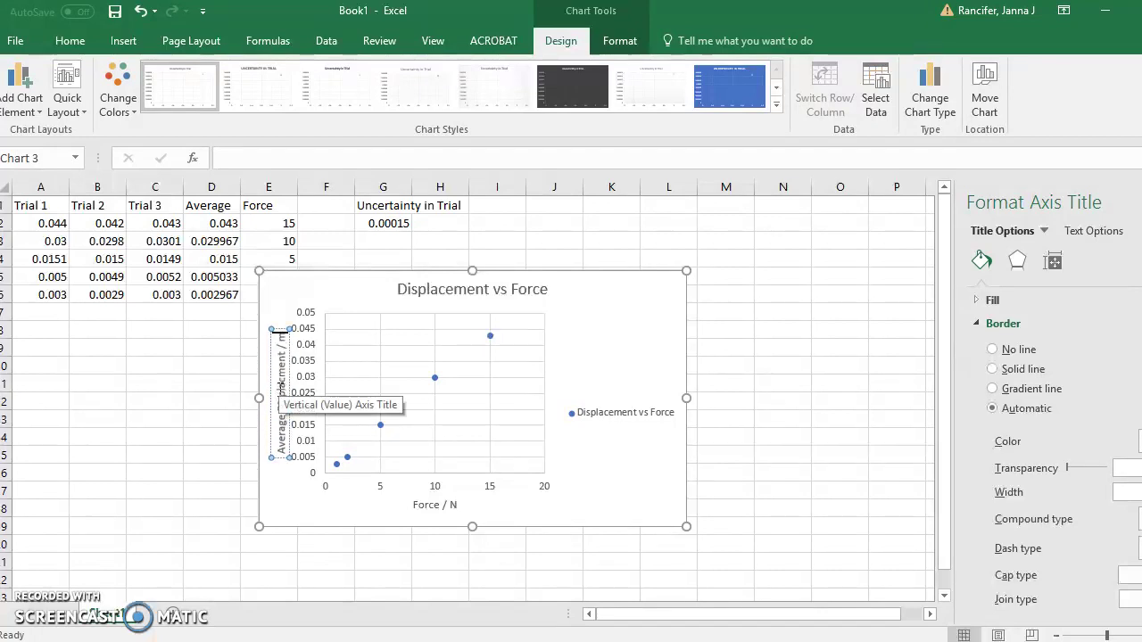
left_click(609, 332)
Add a linear trendline to the Displacement vs Force data in the chart.
left_click(710, 281)
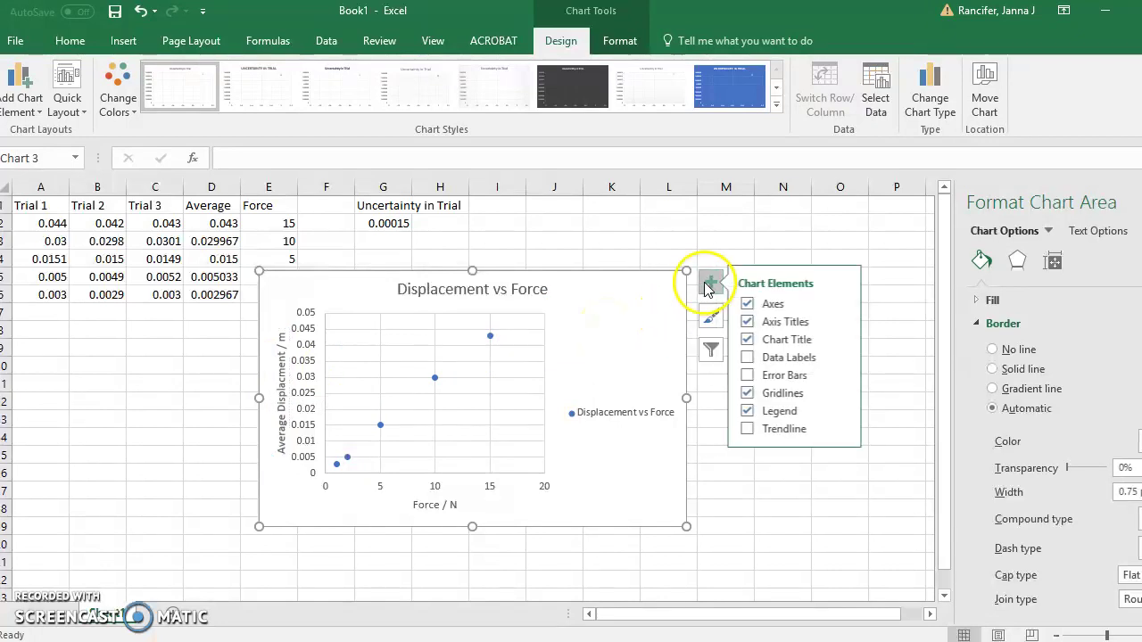
left_click(755, 430)
left_click(758, 432)
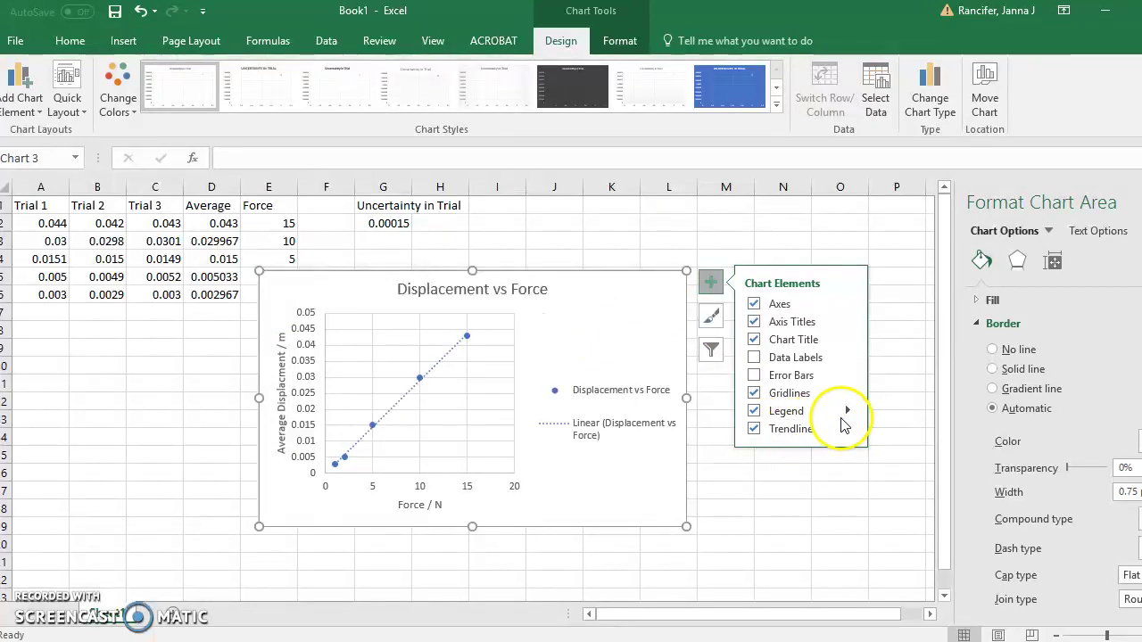
Open the detailed trendline options and display the trendline equation on the chart.
left_click(848, 431)
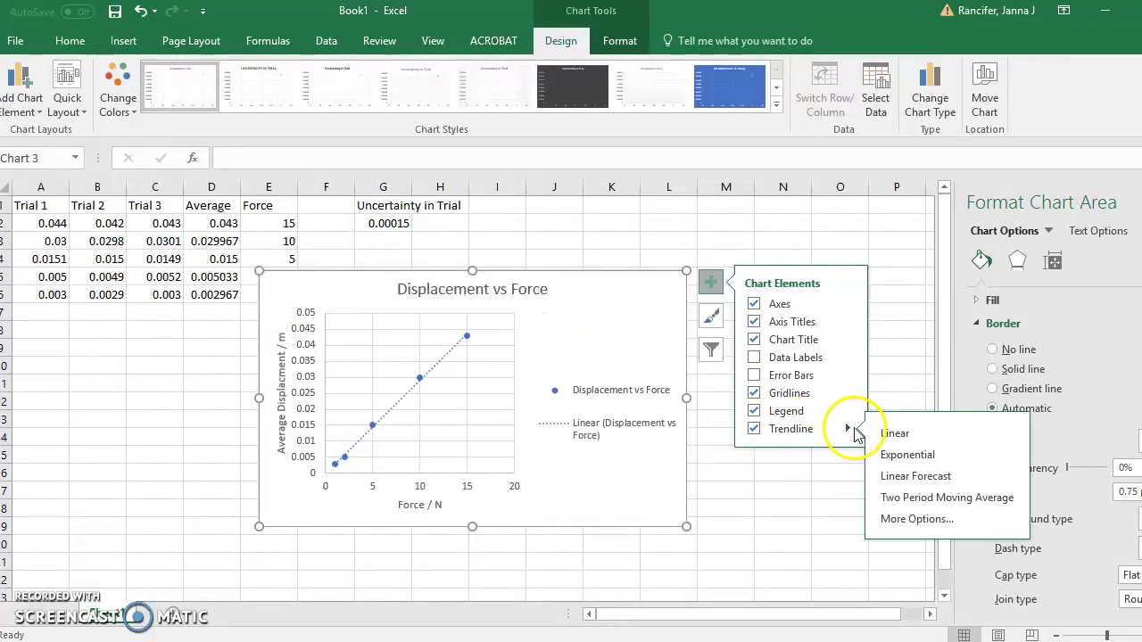
left_click(916, 519)
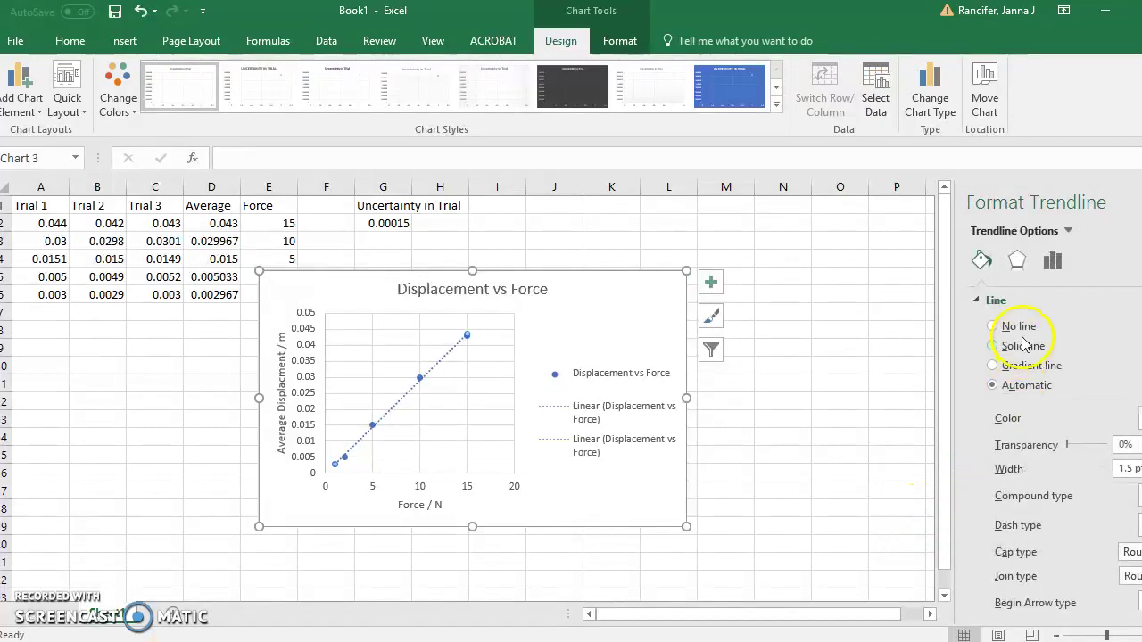
left_click(1052, 263)
scroll(1078, 375, "down", 3)
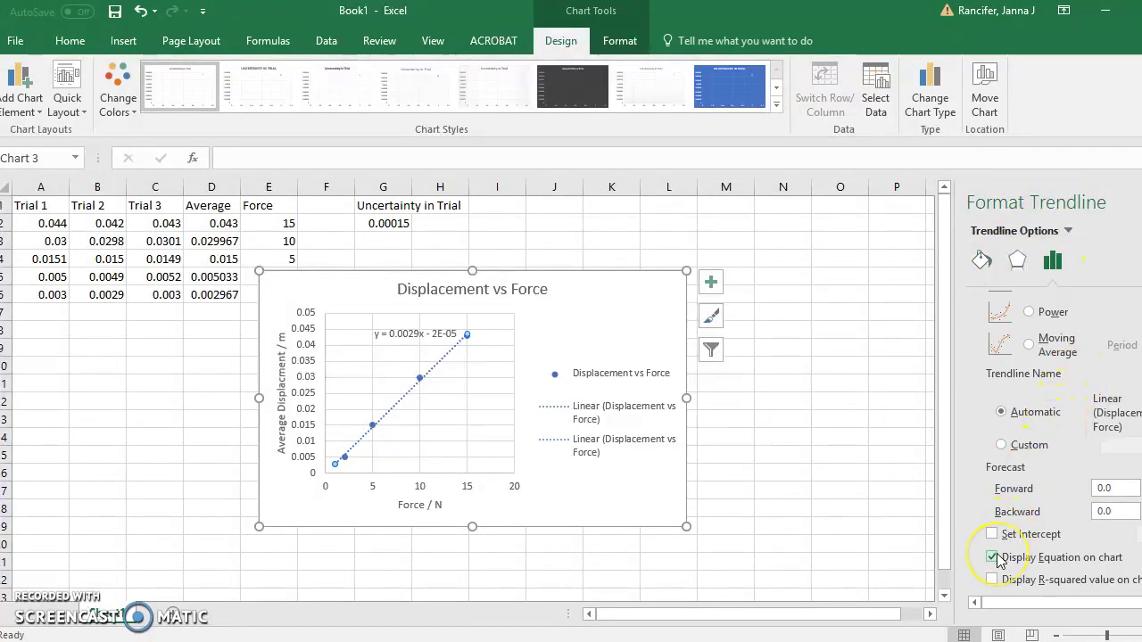
Move the trendline equation label off the data into the empty area above the legend.
left_click(402, 333)
left_click_drag(402, 334, 553, 317)
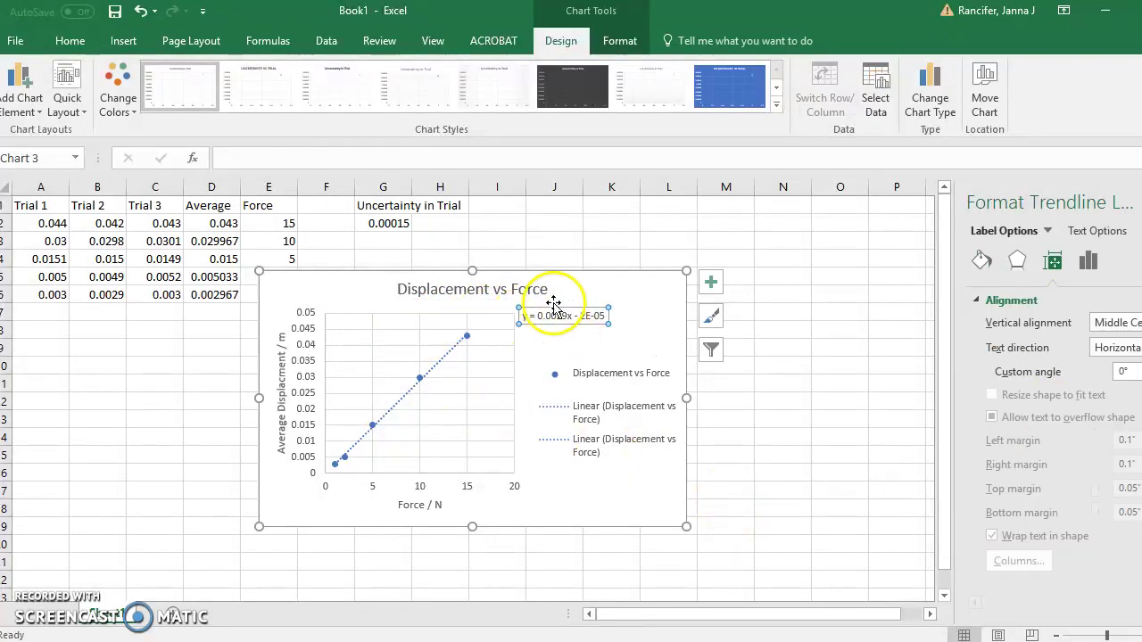
left_click(565, 311)
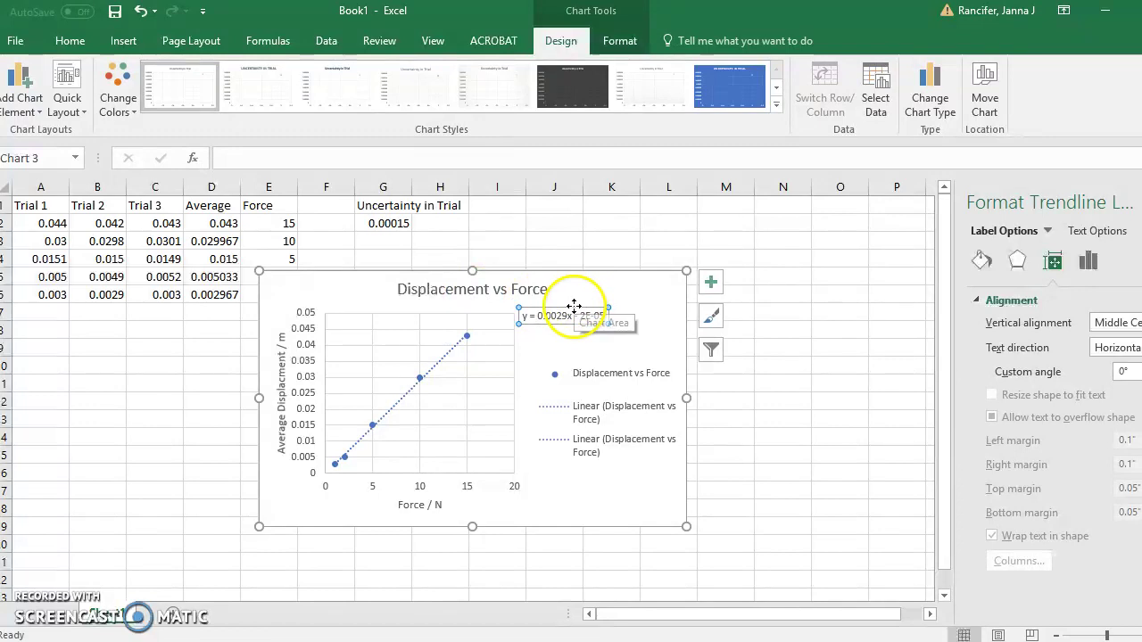
Give the trendline equation label a blue border from the theme colors.
left_click(984, 261)
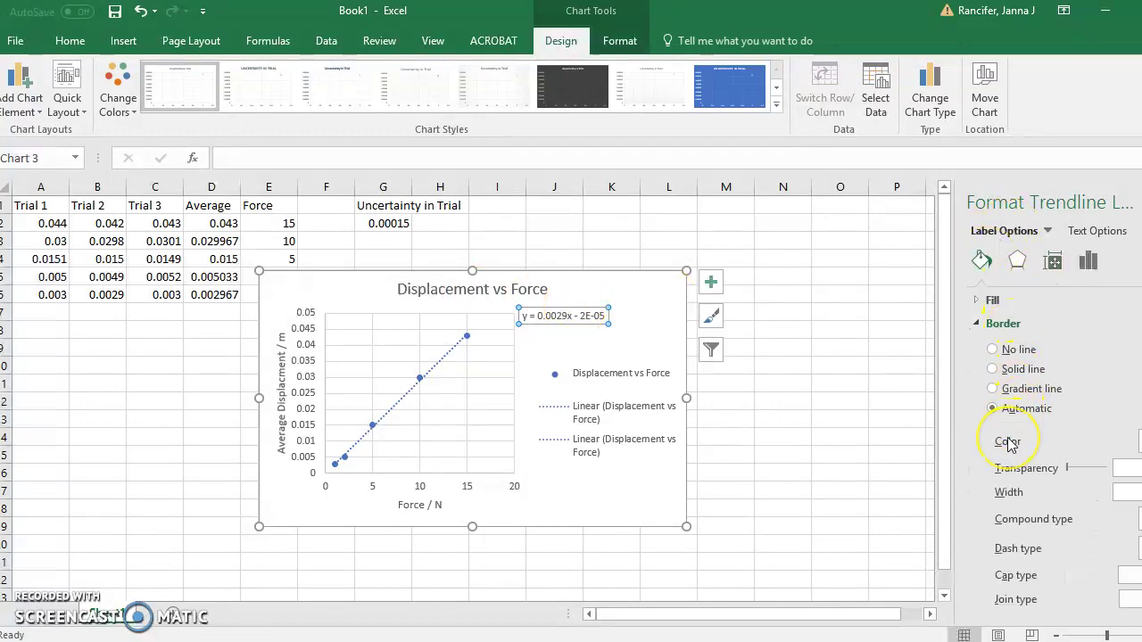
left_click(1140, 441)
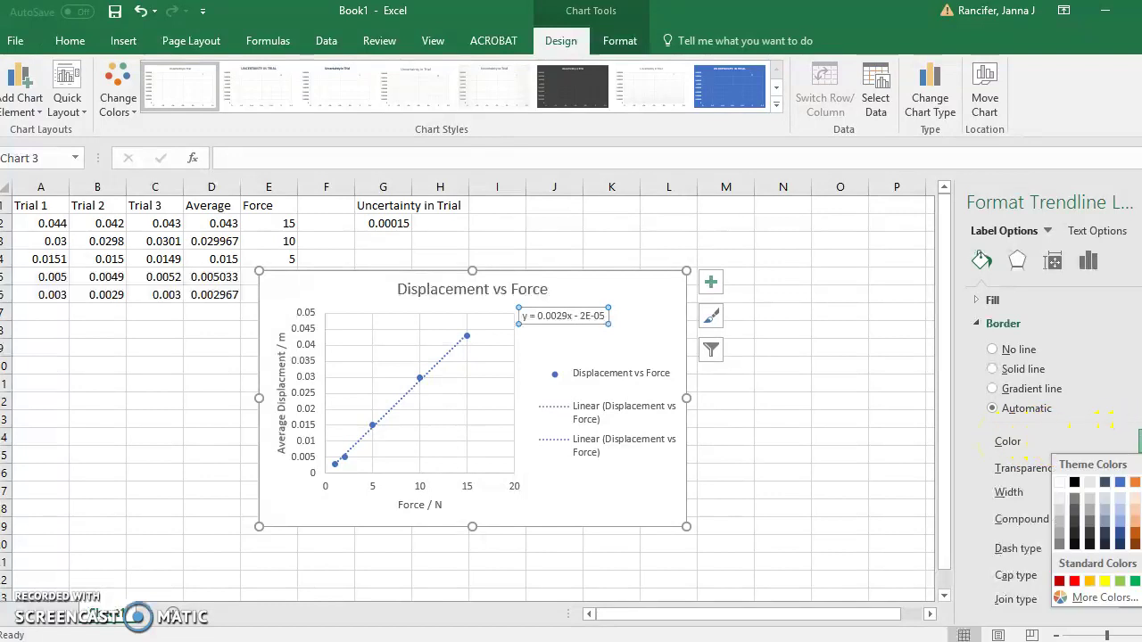
left_click(1122, 482)
left_click(593, 285)
left_click(544, 316)
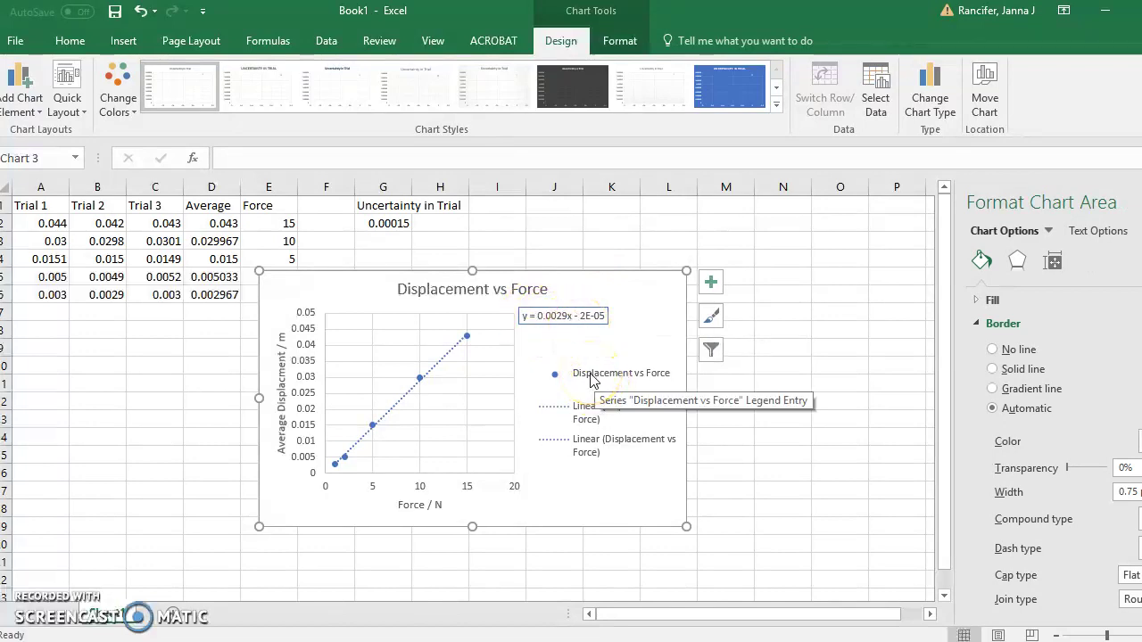
left_click(558, 368)
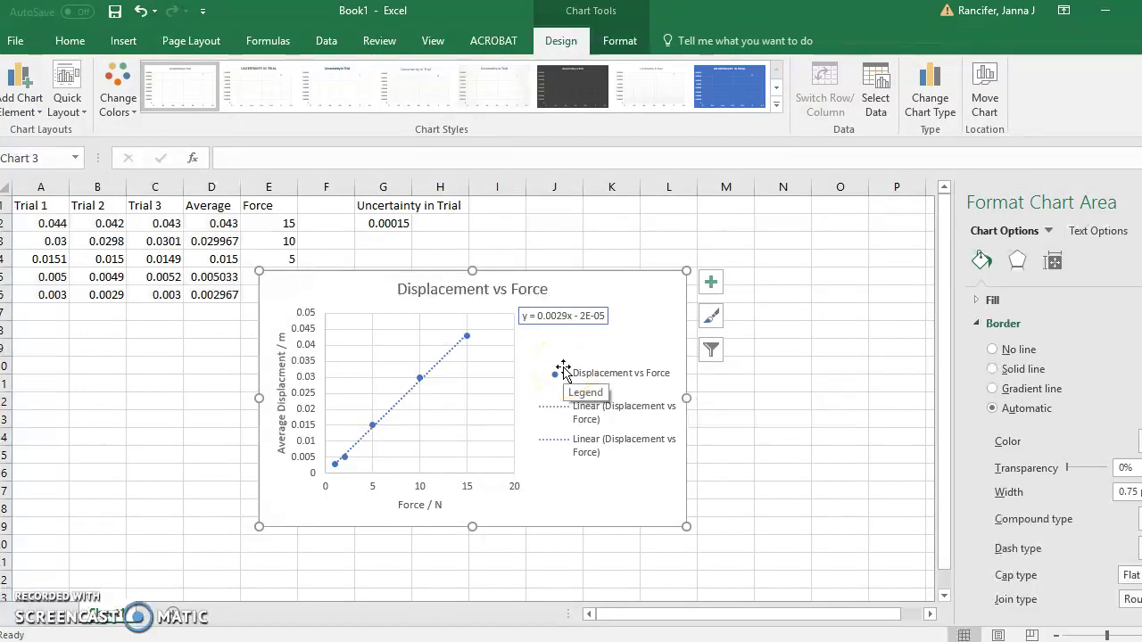
Add error bars to the chart's data points and delete the horizontal ones.
left_click(711, 293)
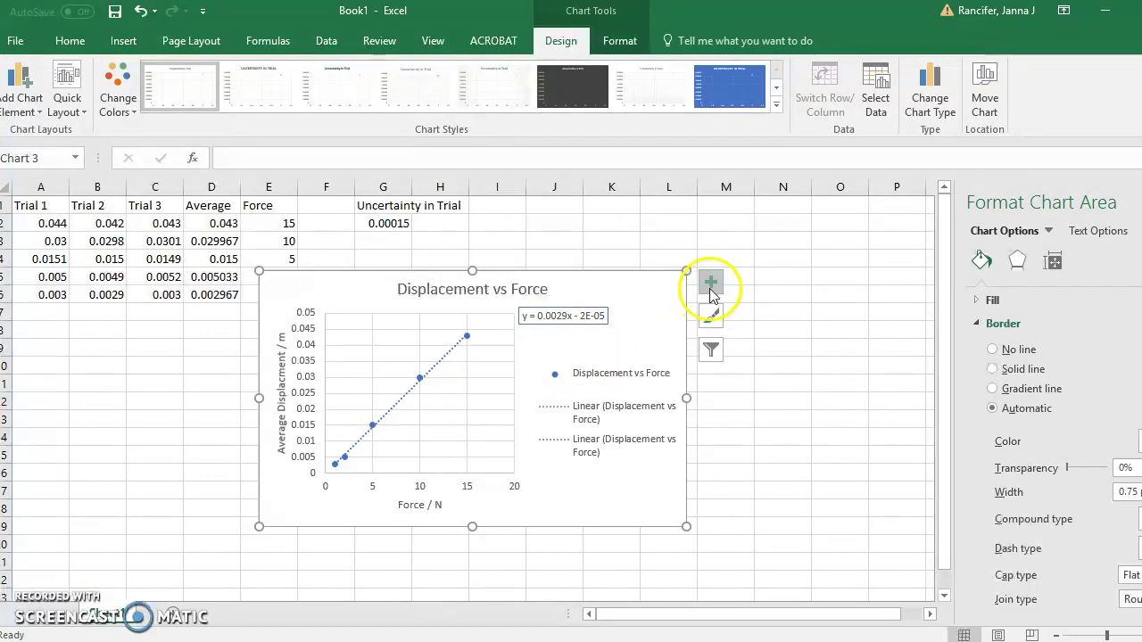
left_click(782, 375)
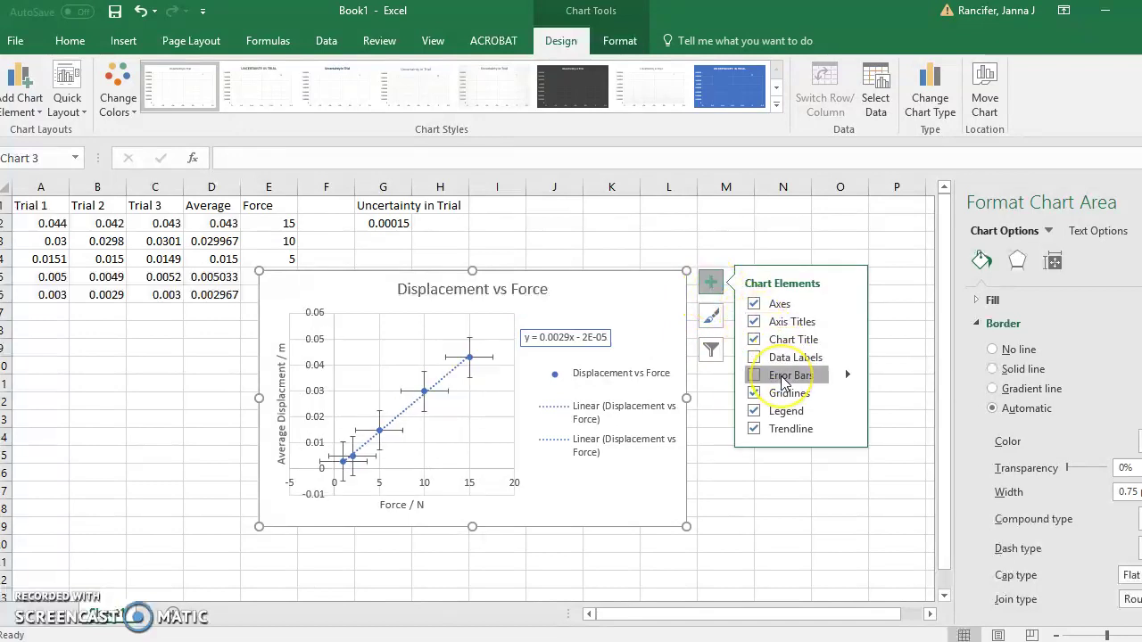
left_click(492, 365)
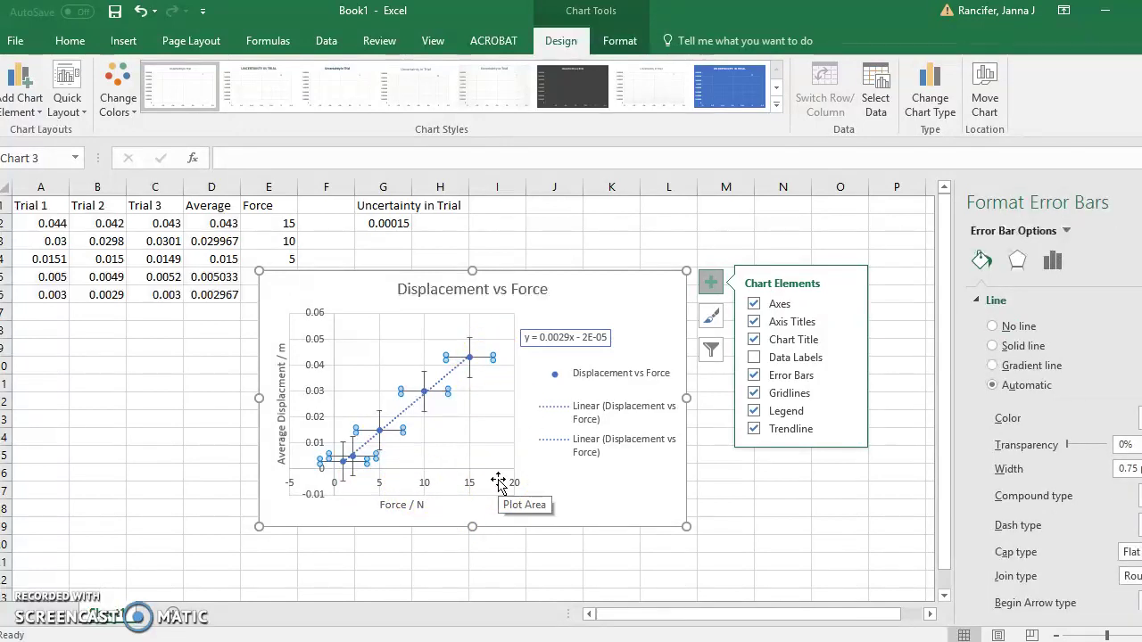
left_click_drag(498, 482, 486, 355)
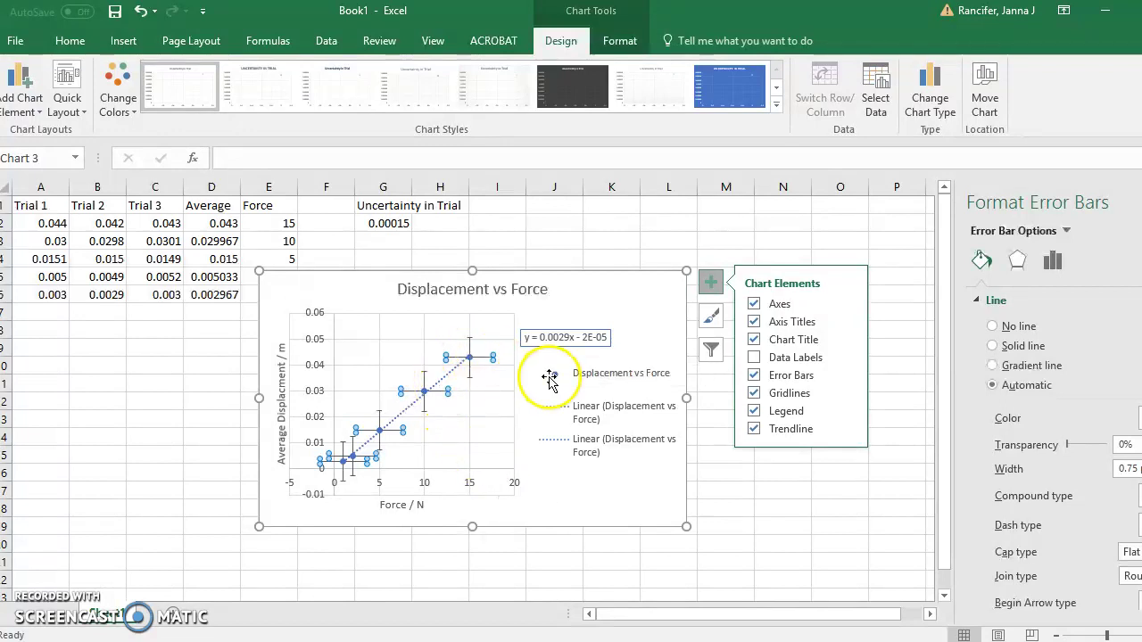
key("Delete")
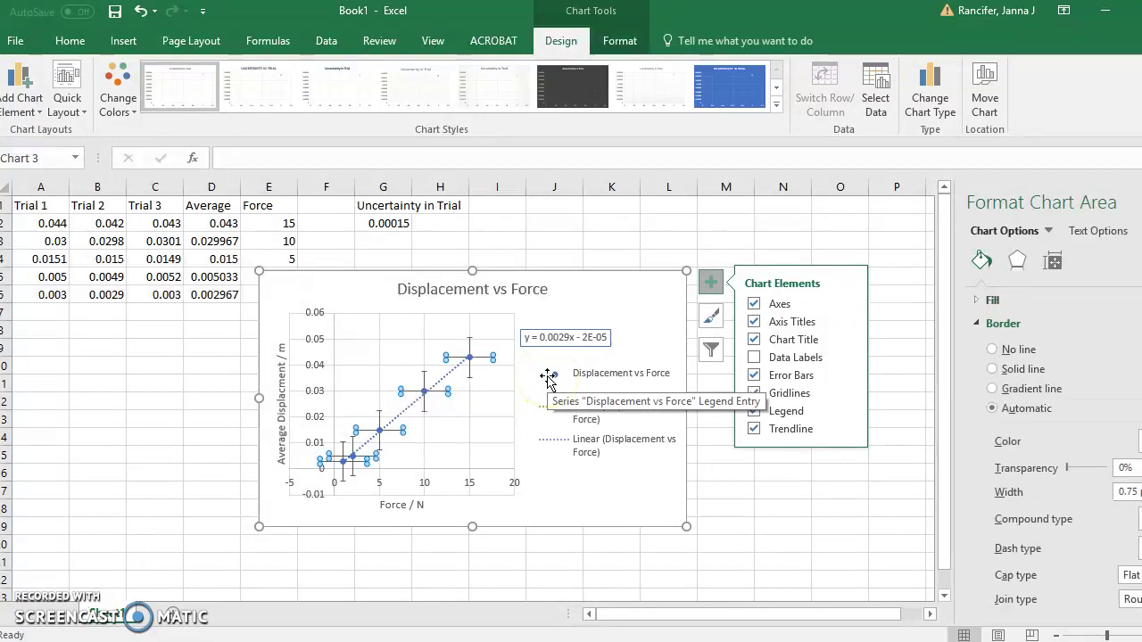
Set the vertical error bars to custom amounts, using cell G2 for both the positive and negative error values.
left_click(467, 355)
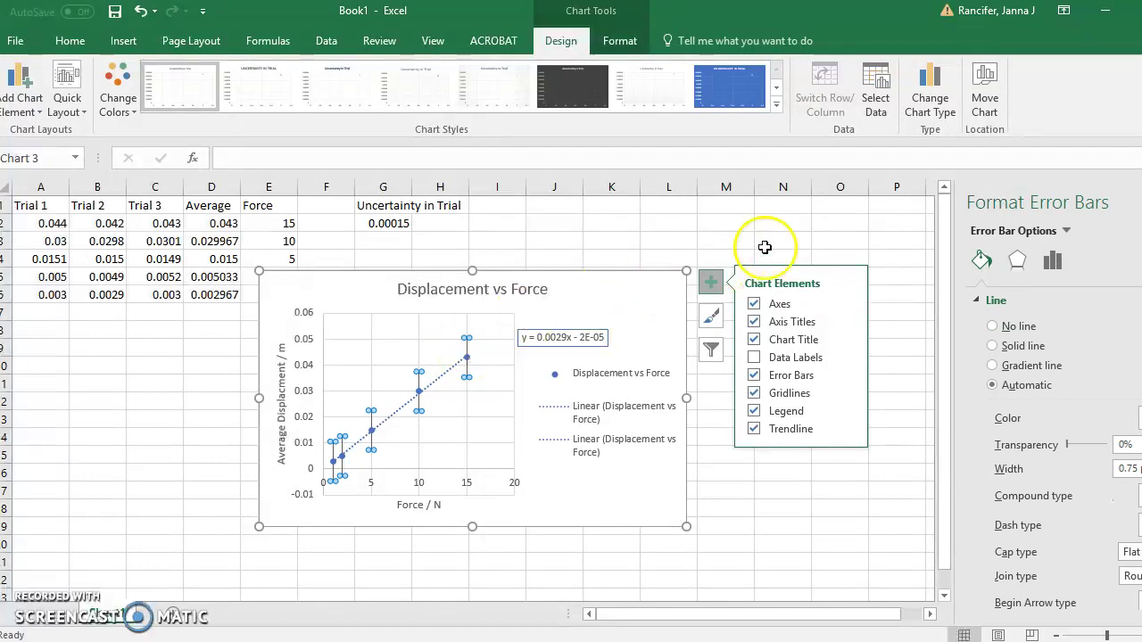
left_click(1062, 267)
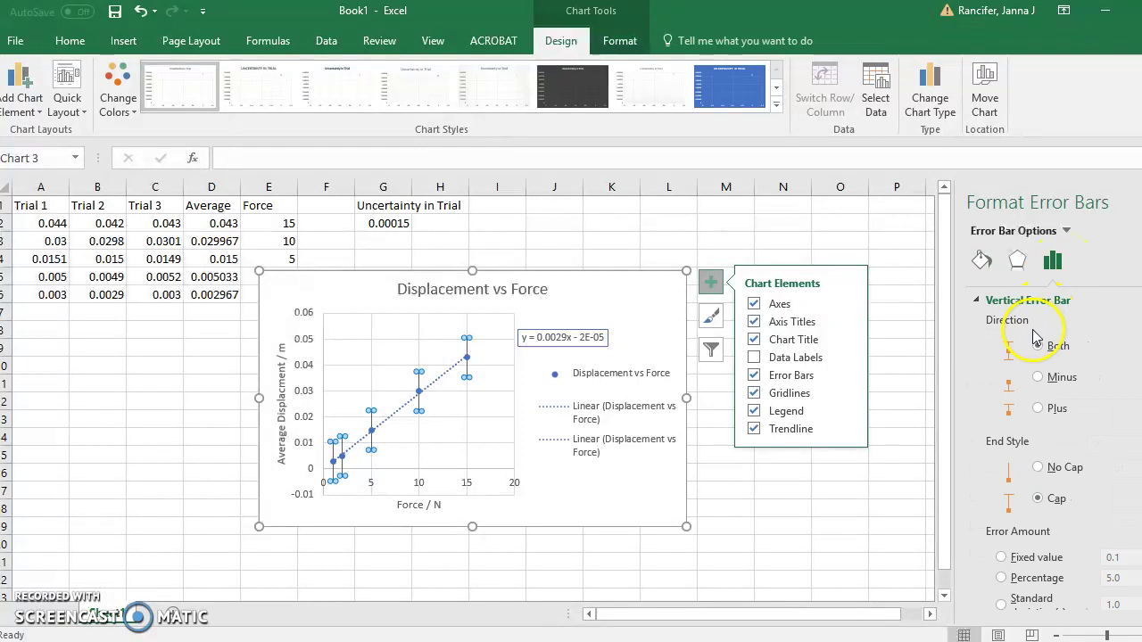
scroll(1020, 374, "down", 3)
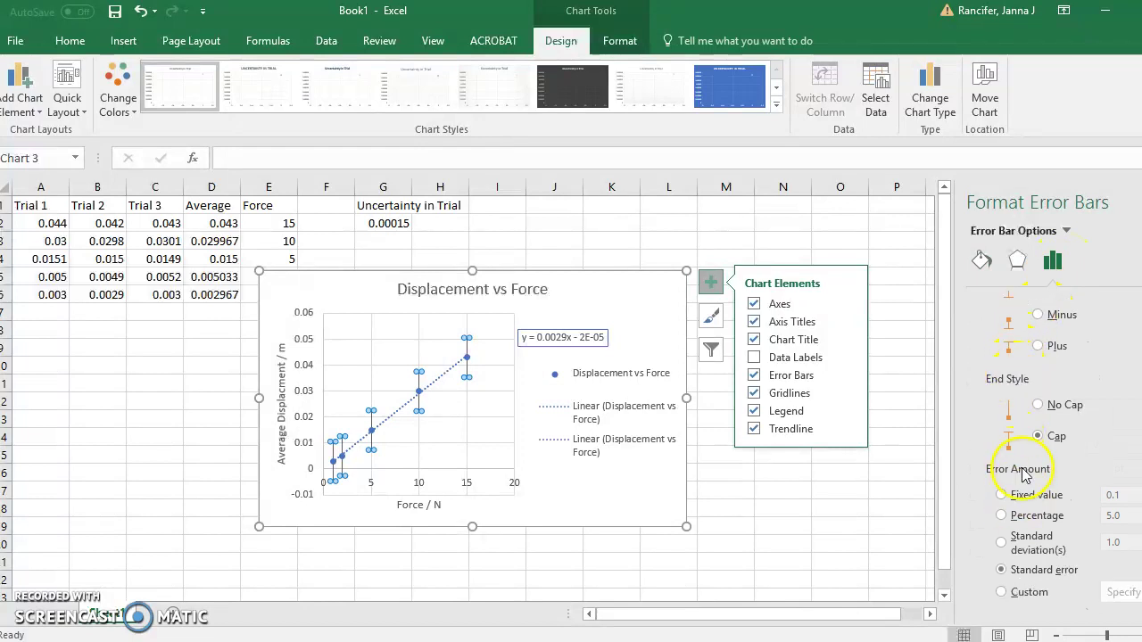
left_click(1002, 592)
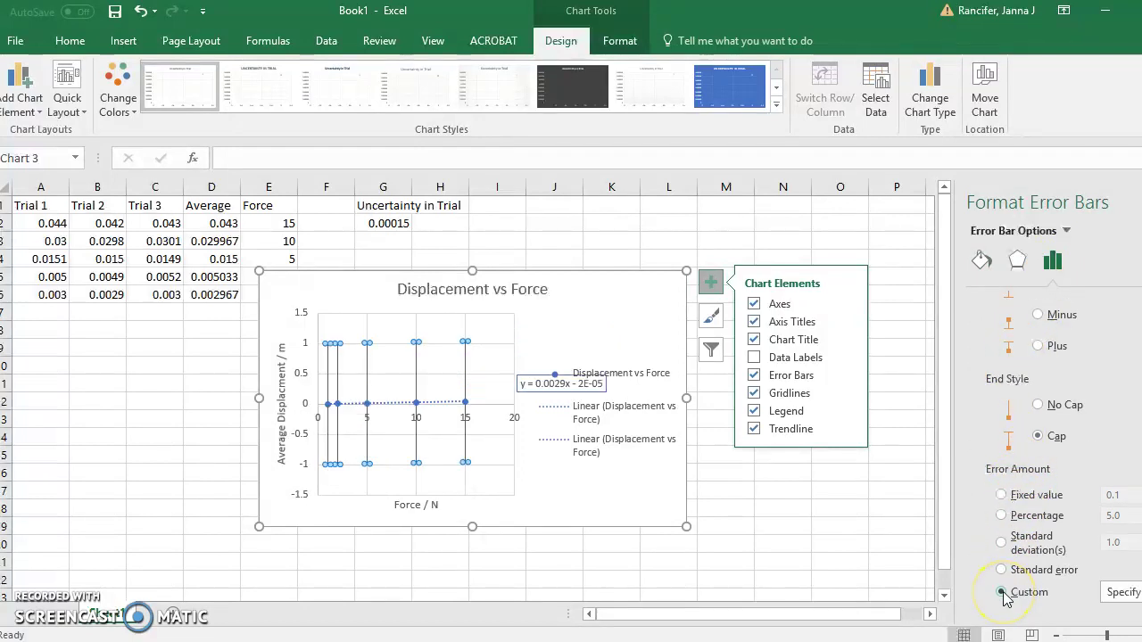
left_click(1115, 594)
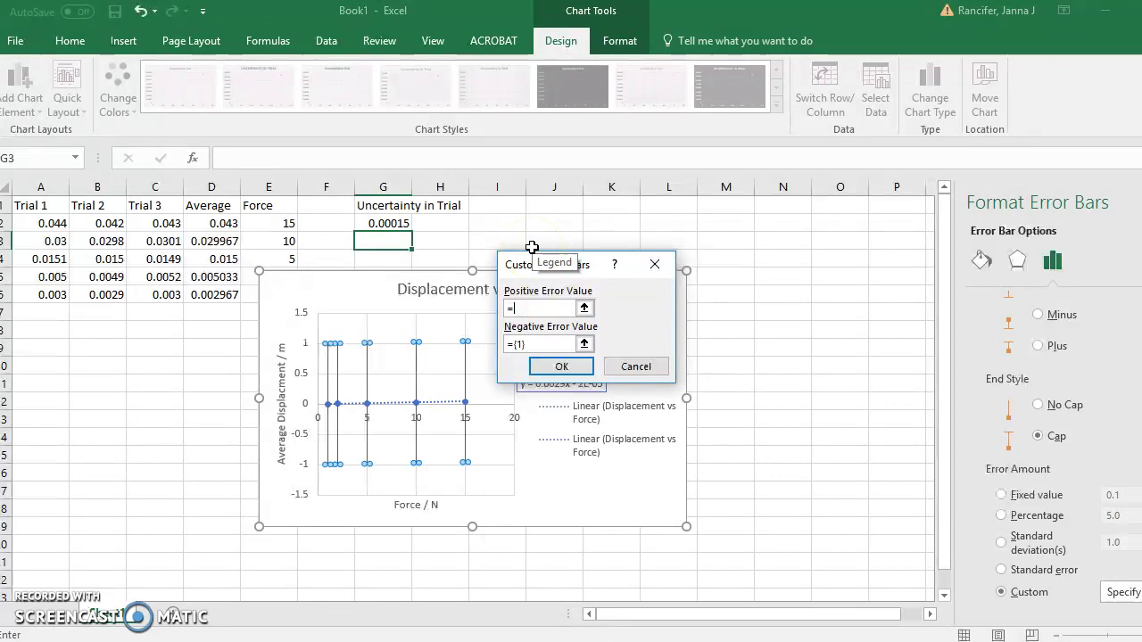
left_click(394, 223)
left_click(562, 346)
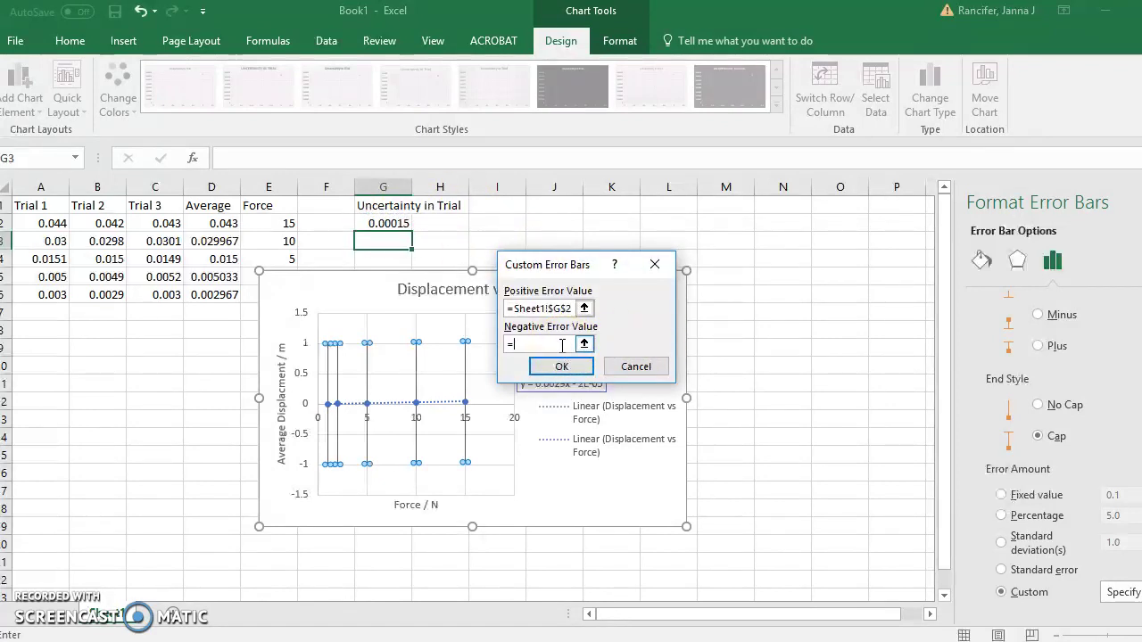
left_click(379, 224)
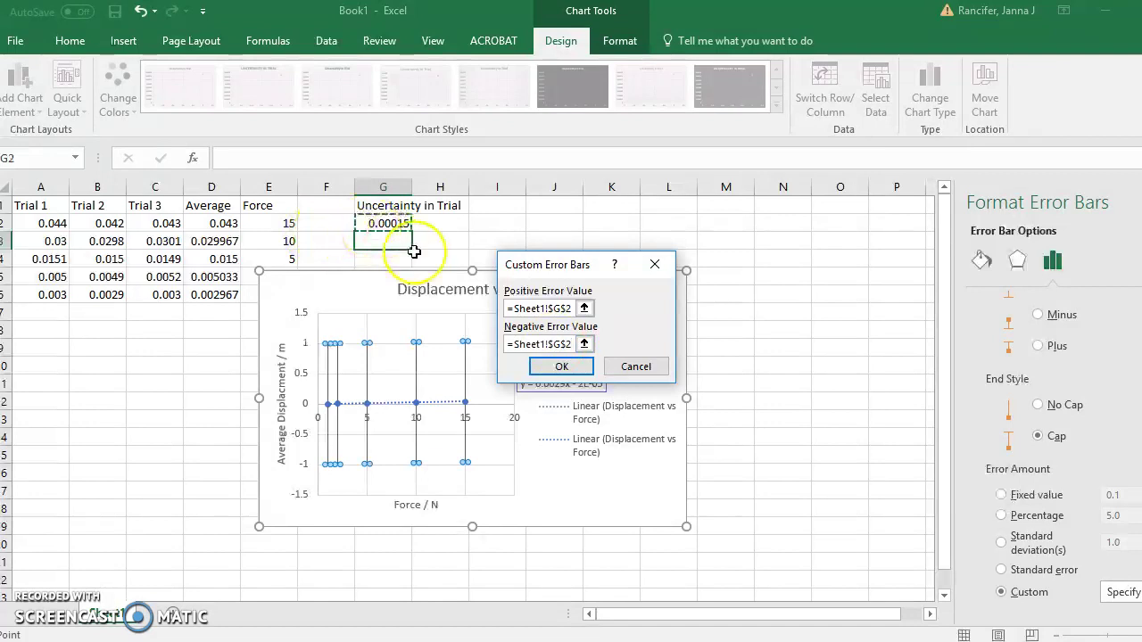
left_click(558, 366)
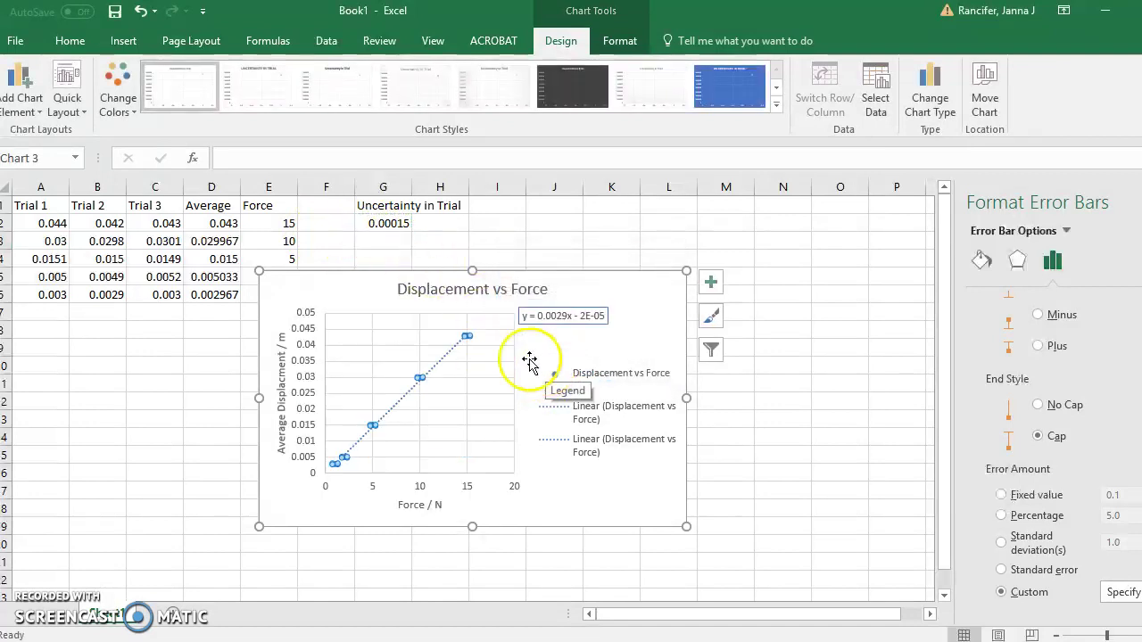
left_click(631, 297)
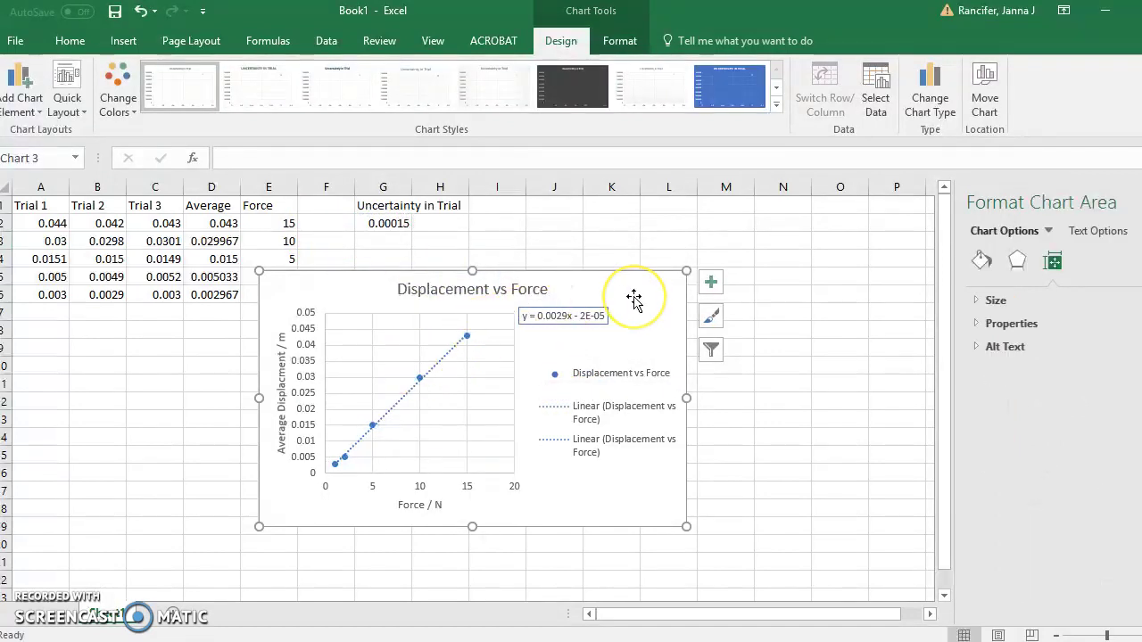